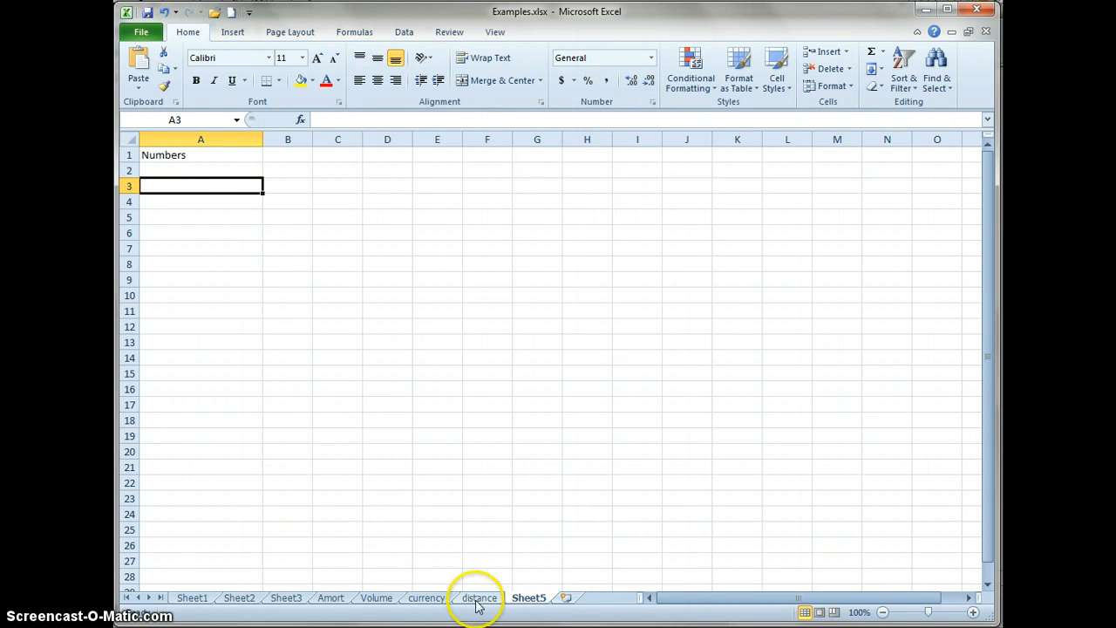
Step: Apply the Accounting number format to the values in B3:B6 on the currency sheet
{"action": "left_click", "coordinate": [427, 599]}
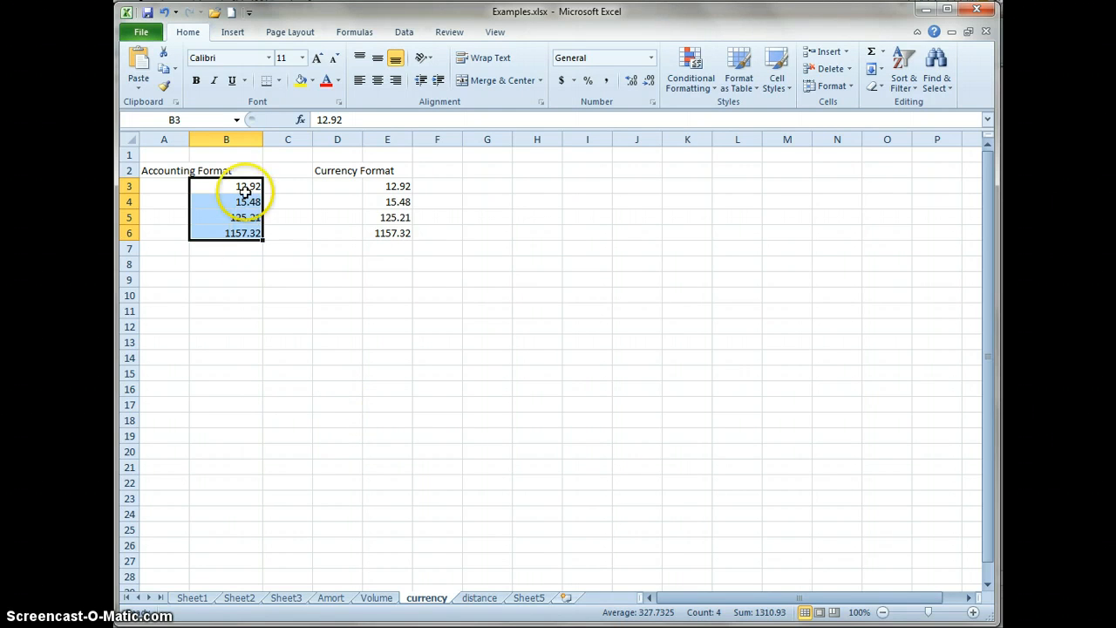
{"action": "left_click", "coordinate": [248, 310]}
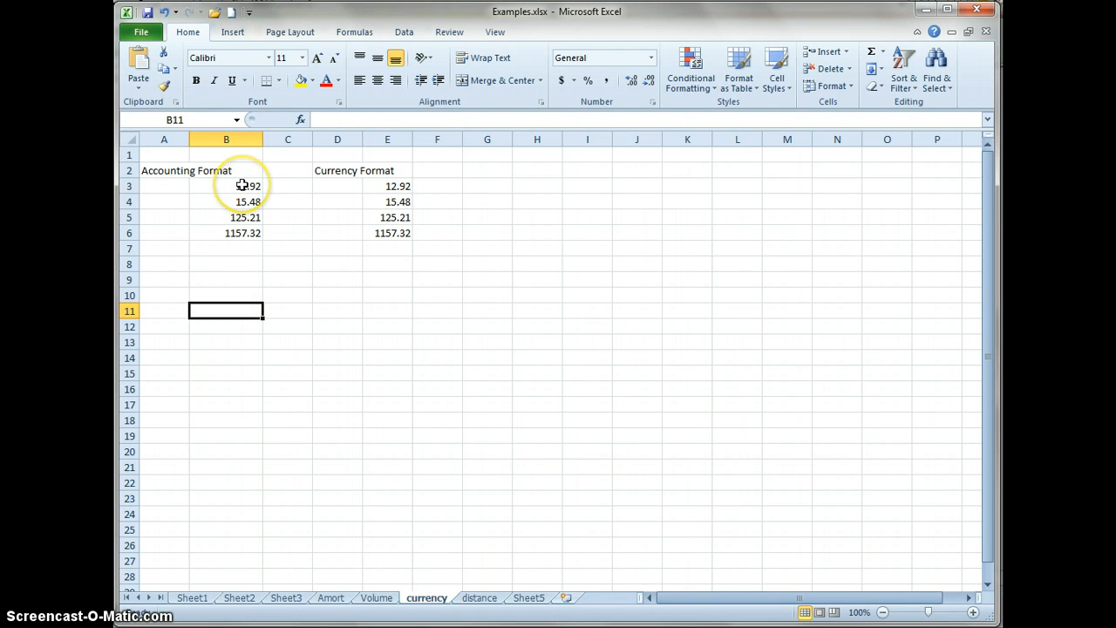
{"action": "left_click_drag", "start_coordinate": [242, 185], "coordinate": [230, 231]}
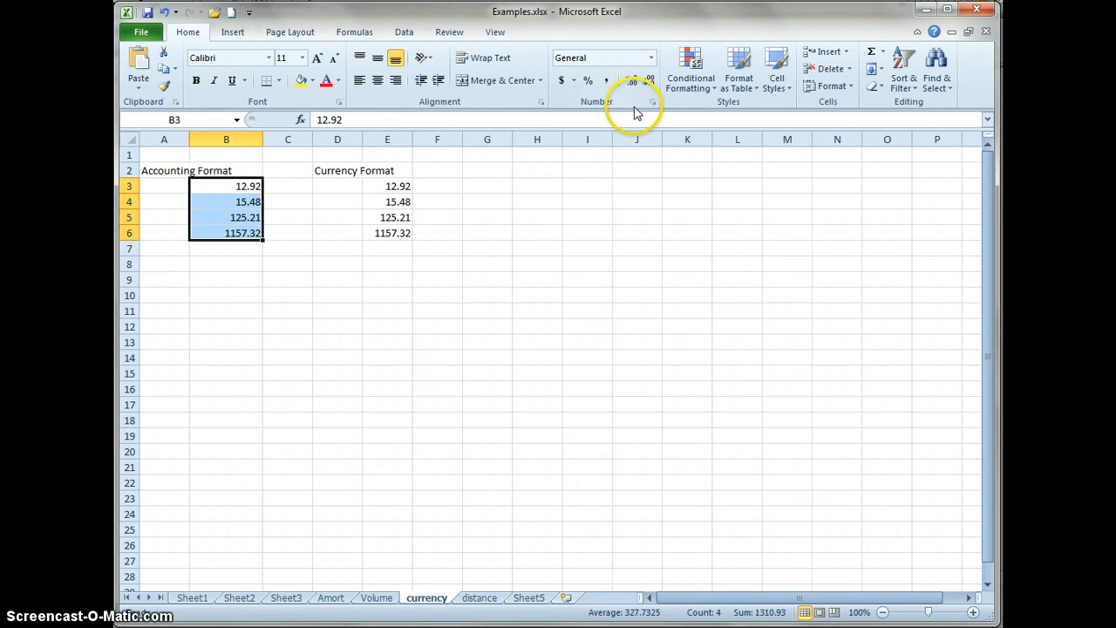
{"action": "left_click", "coordinate": [652, 59]}
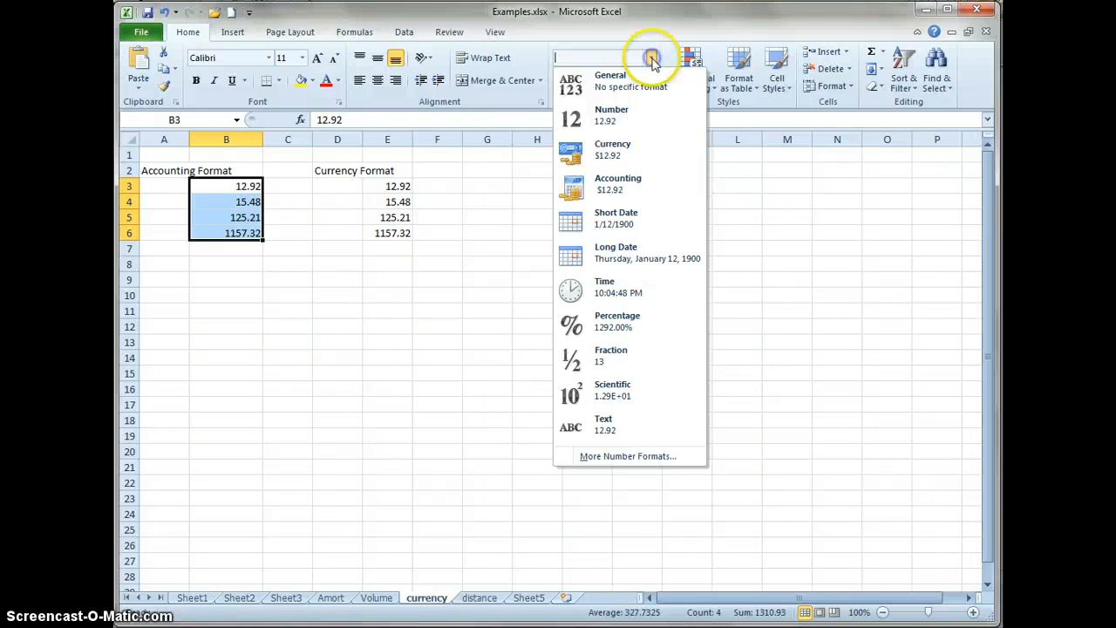
{"action": "left_click", "coordinate": [619, 197]}
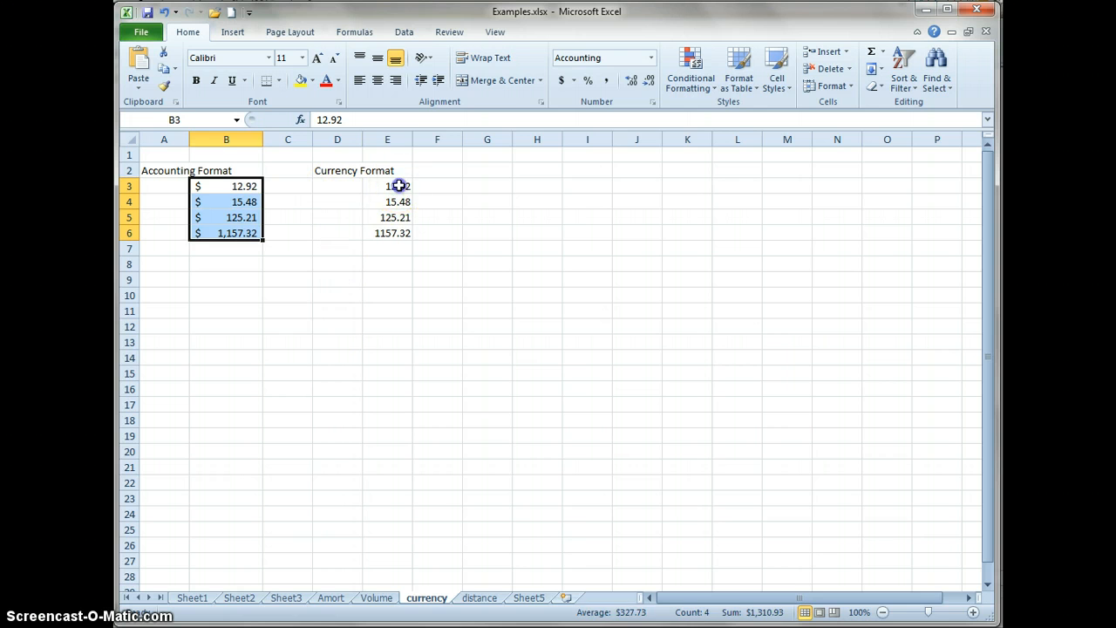
Step: Apply the Currency number format to the values in E3:E6 under the Currency Format heading
{"action": "left_click_drag", "start_coordinate": [398, 187], "coordinate": [400, 232]}
{"action": "left_click", "coordinate": [651, 58]}
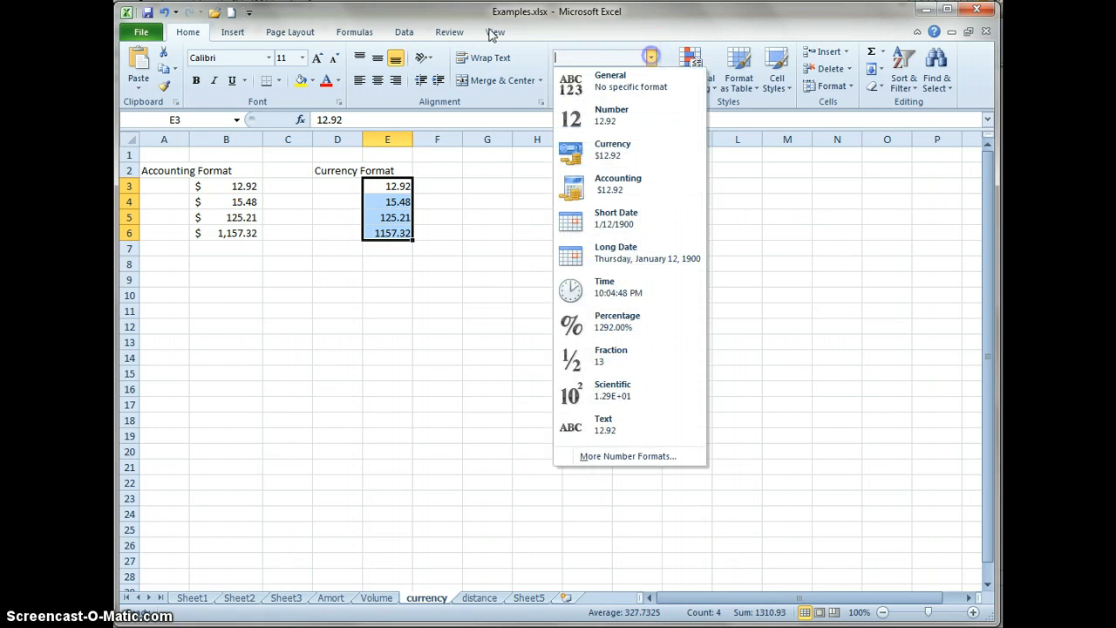
{"action": "left_click", "coordinate": [620, 154]}
{"action": "left_click", "coordinate": [253, 295]}
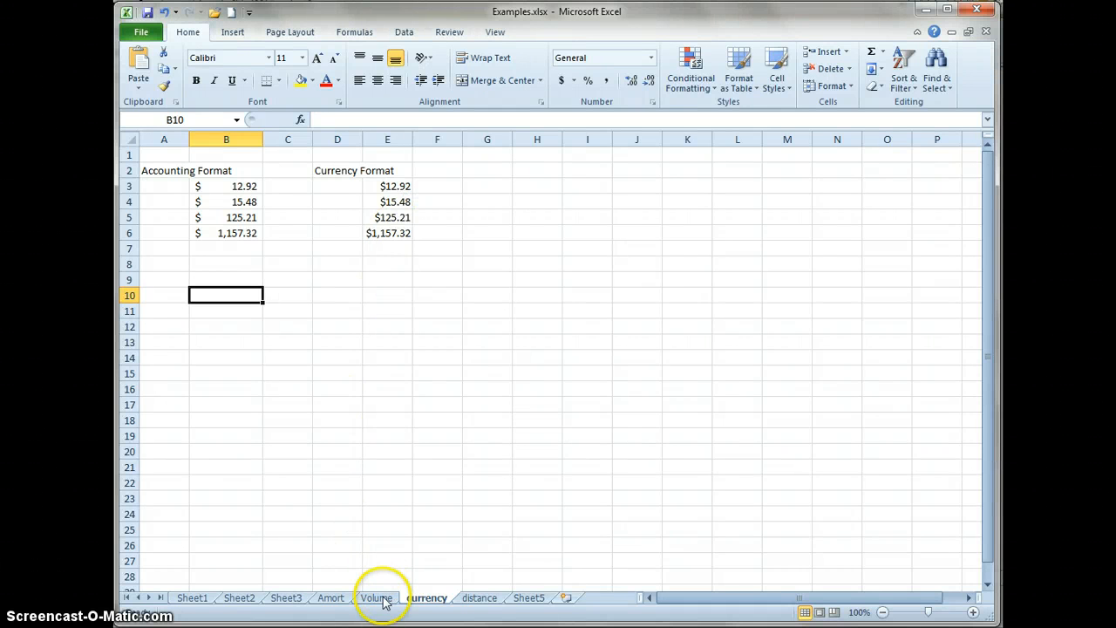
Step: On the Amort sheet, apply the Currency format to the Amount Borrowed value in D3
{"action": "left_click", "coordinate": [330, 598]}
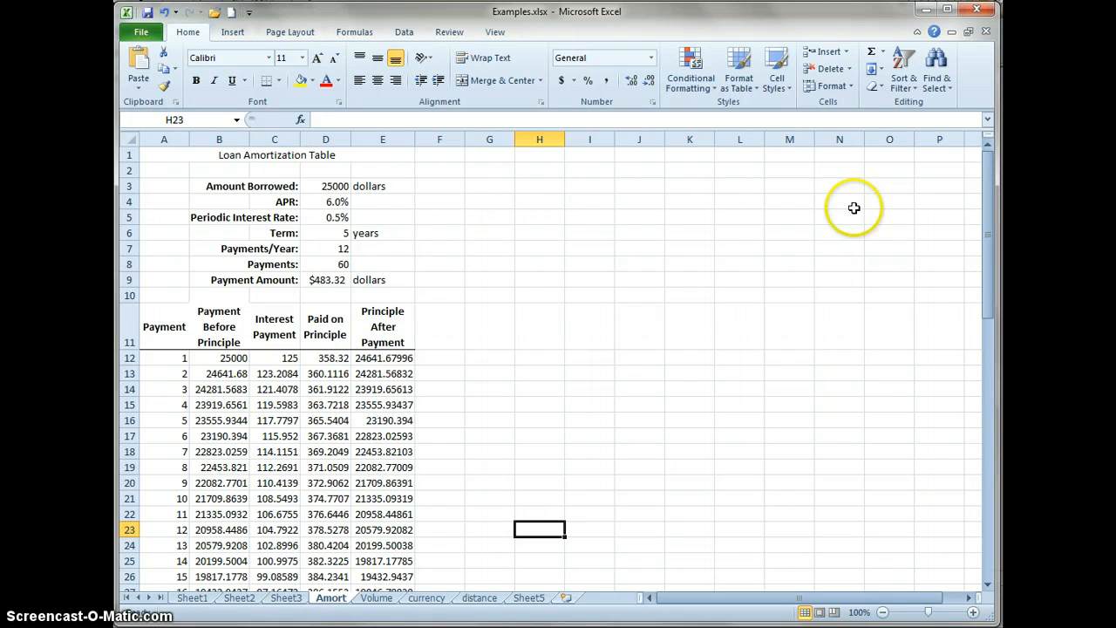
{"action": "left_click", "coordinate": [329, 185]}
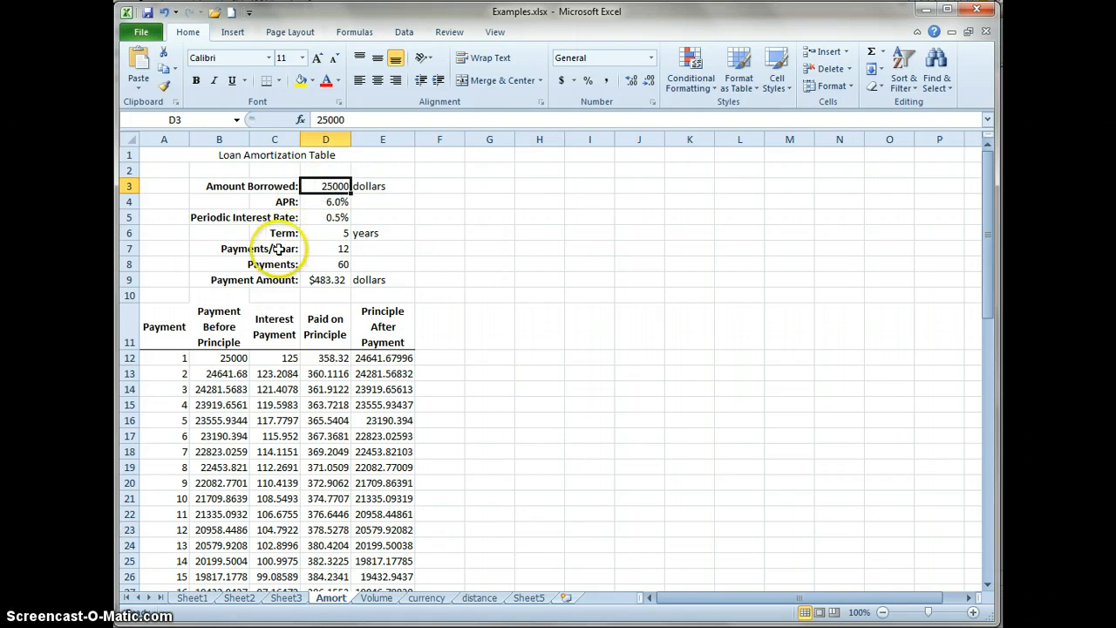
{"action": "left_click", "coordinate": [650, 58]}
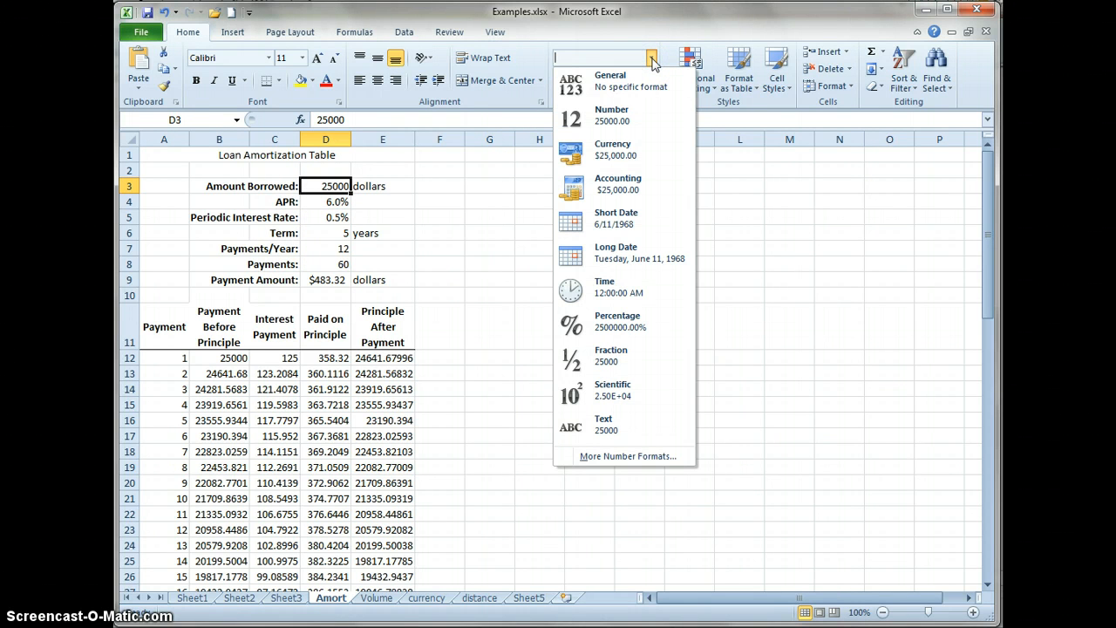
{"action": "left_click", "coordinate": [601, 153]}
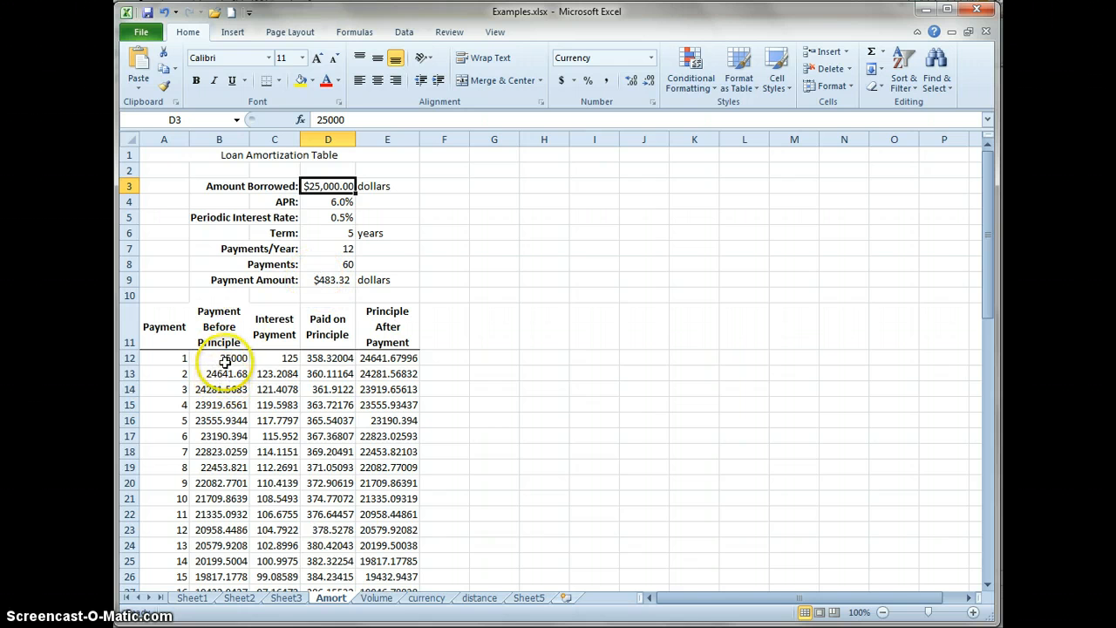
Step: Apply the Accounting number format to all dollar amounts in the amortization table, B12:E71
{"action": "left_click_drag", "start_coordinate": [225, 360], "coordinate": [386, 562]}
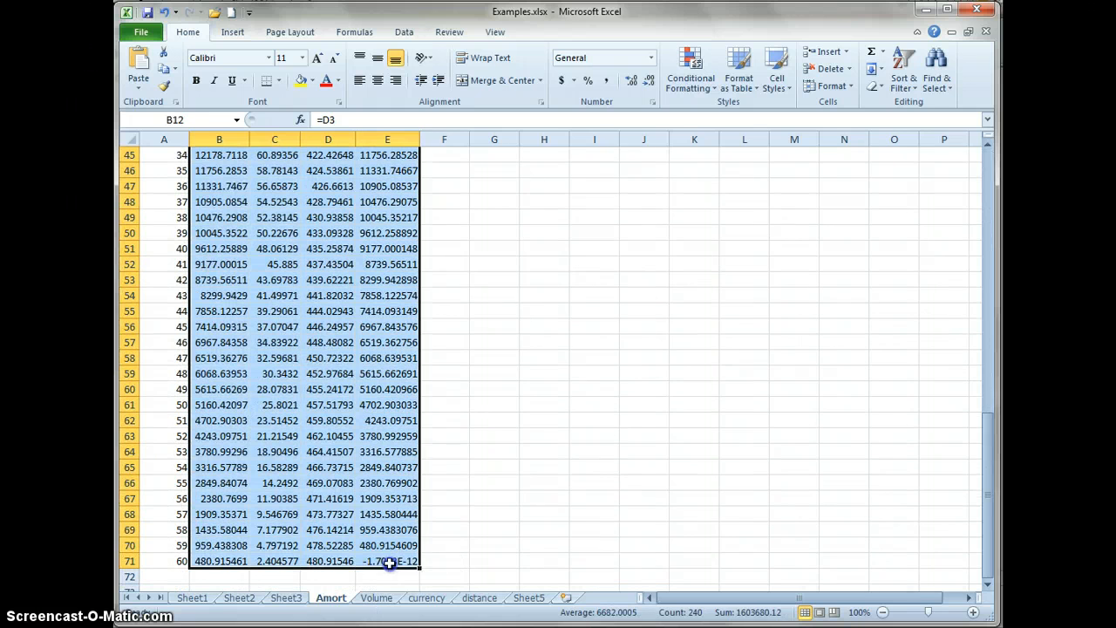
{"action": "left_click", "coordinate": [563, 85]}
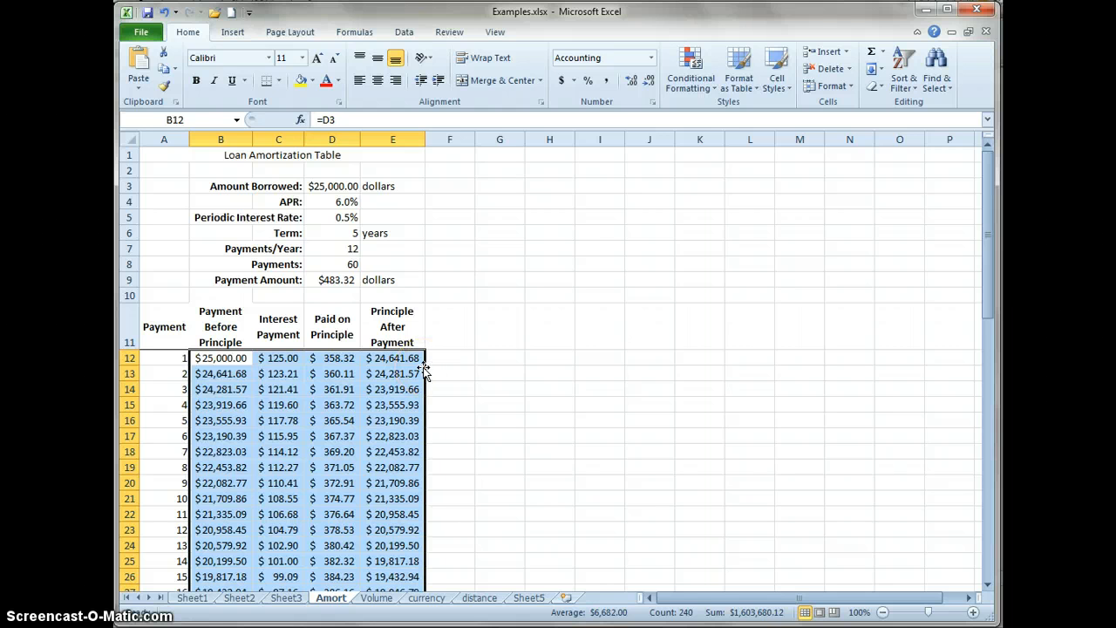
Step: Reduce the amortization table's amounts to zero decimal places and restore them to two decimal places
{"action": "left_click", "coordinate": [649, 81]}
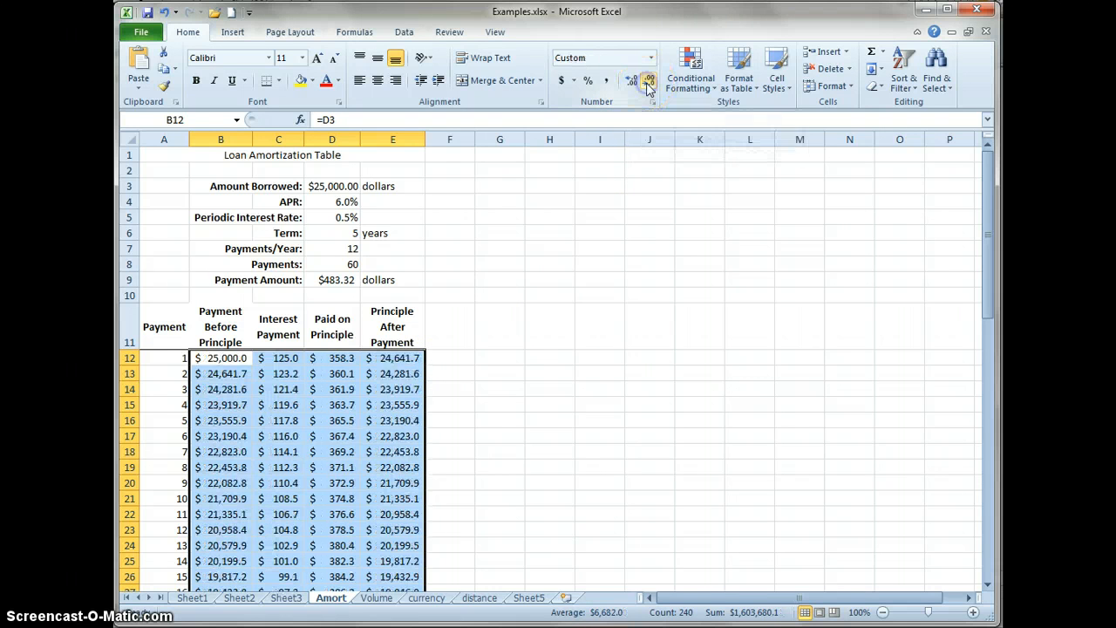
{"action": "left_click", "coordinate": [649, 84]}
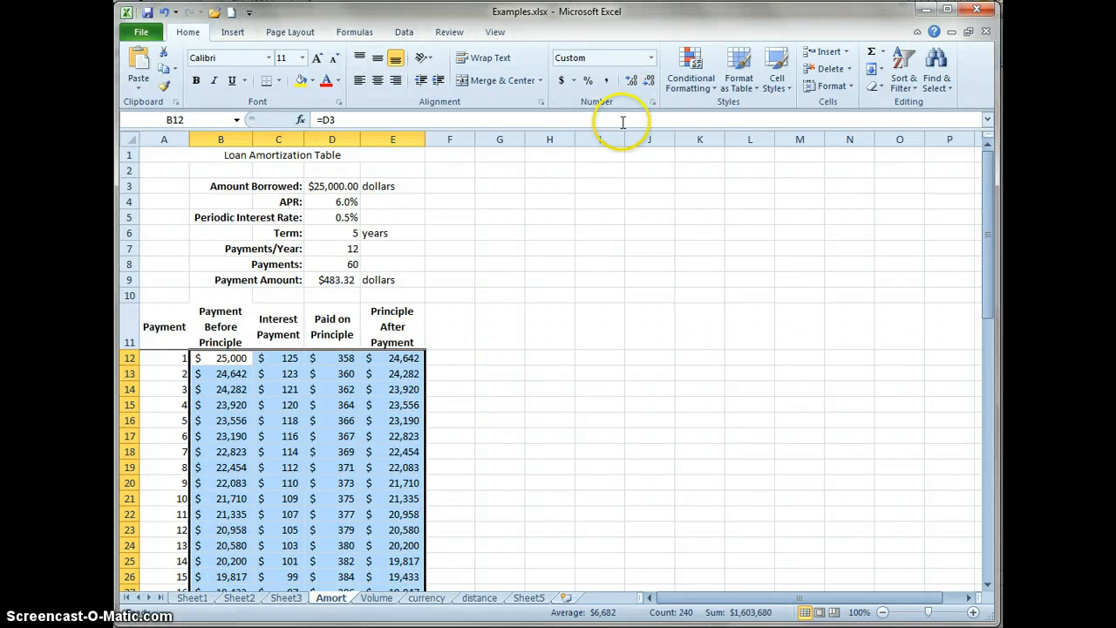
{"action": "left_click", "coordinate": [631, 81]}
{"action": "left_click", "coordinate": [631, 81]}
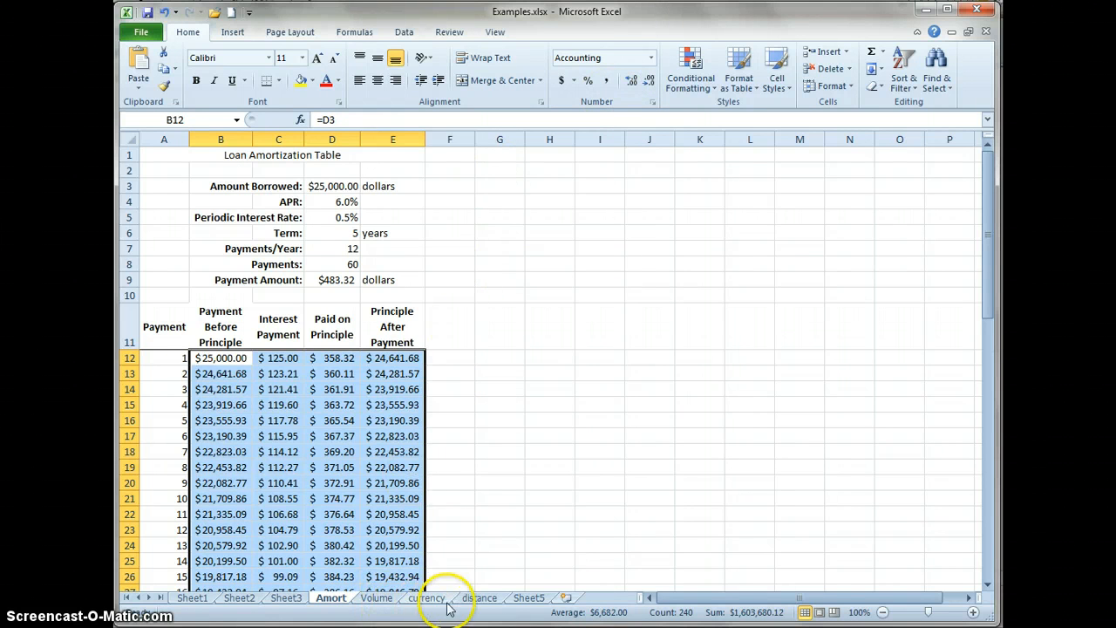
Step: Enter the date March 12 in cell A3 of Sheet5
{"action": "left_click", "coordinate": [482, 599]}
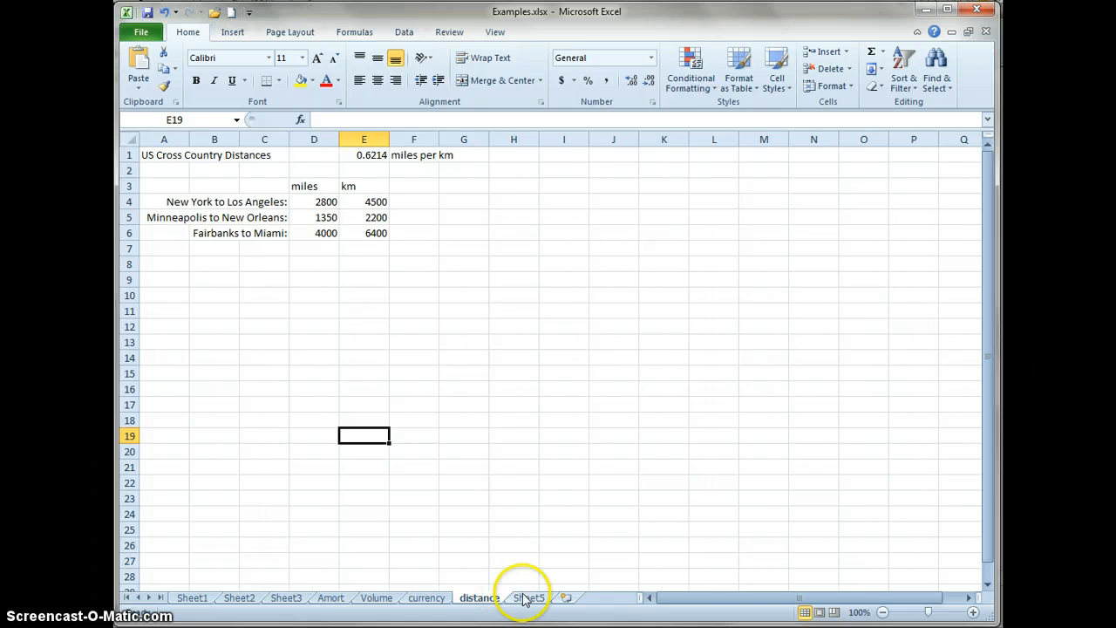
{"action": "left_click", "coordinate": [527, 599]}
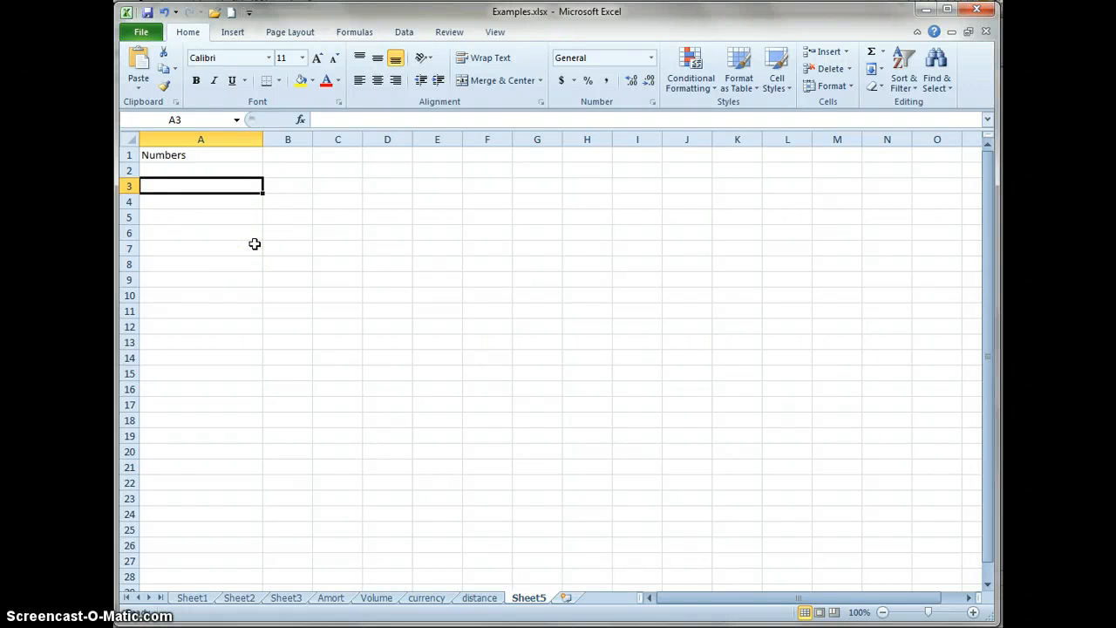
{"action": "type", "text": "Ma"}
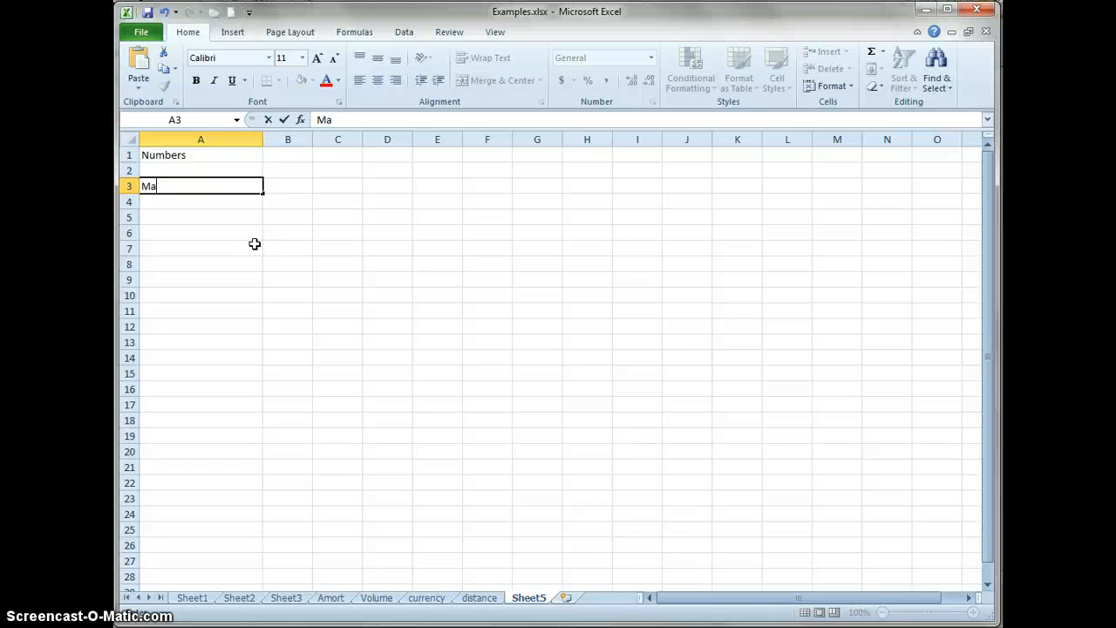
{"action": "type", "text": "rch 12"}
{"action": "key", "text": "Return"}
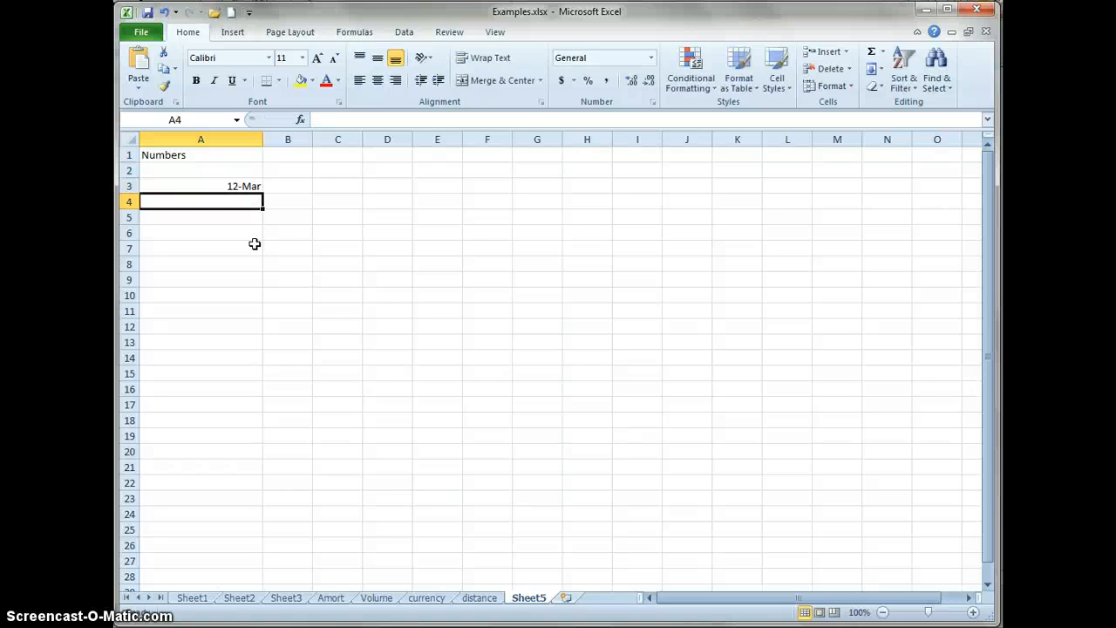
Step: Apply the Short Date format to the date in cell A3
{"action": "left_click", "coordinate": [220, 185]}
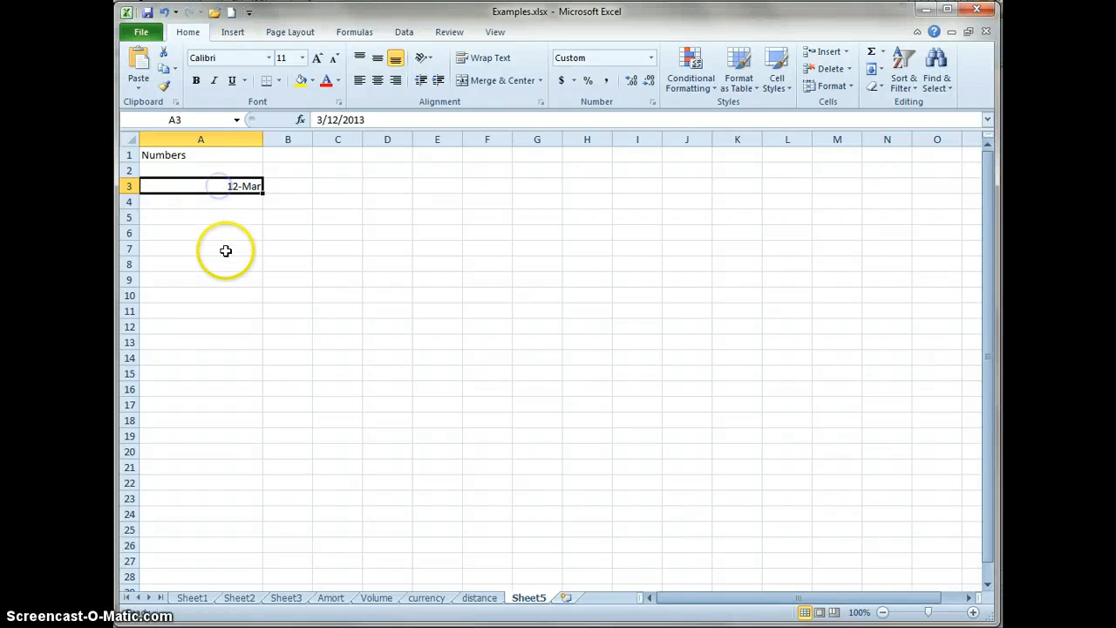
{"action": "left_click", "coordinate": [651, 58]}
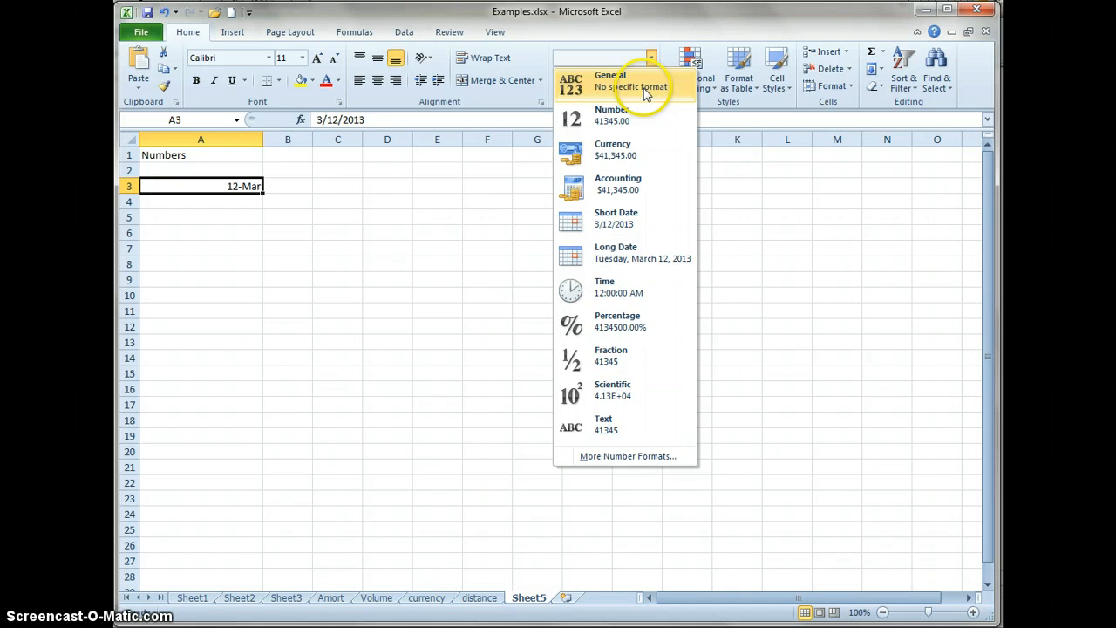
{"action": "left_click", "coordinate": [624, 225]}
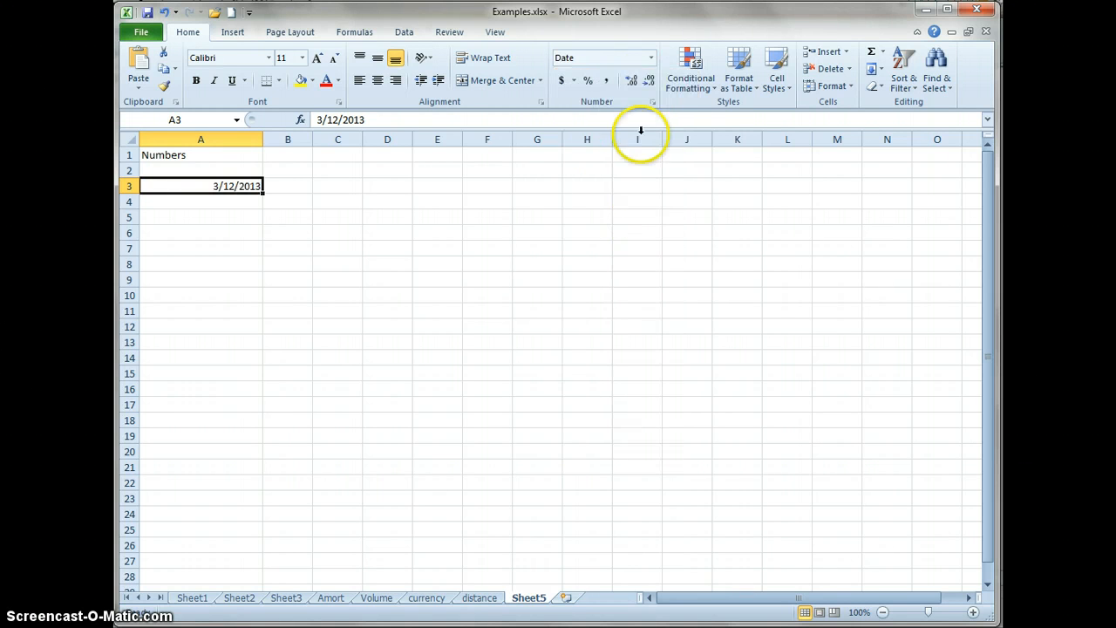
Step: Apply the Long Date format to the date in cell A3
{"action": "left_click", "coordinate": [651, 59]}
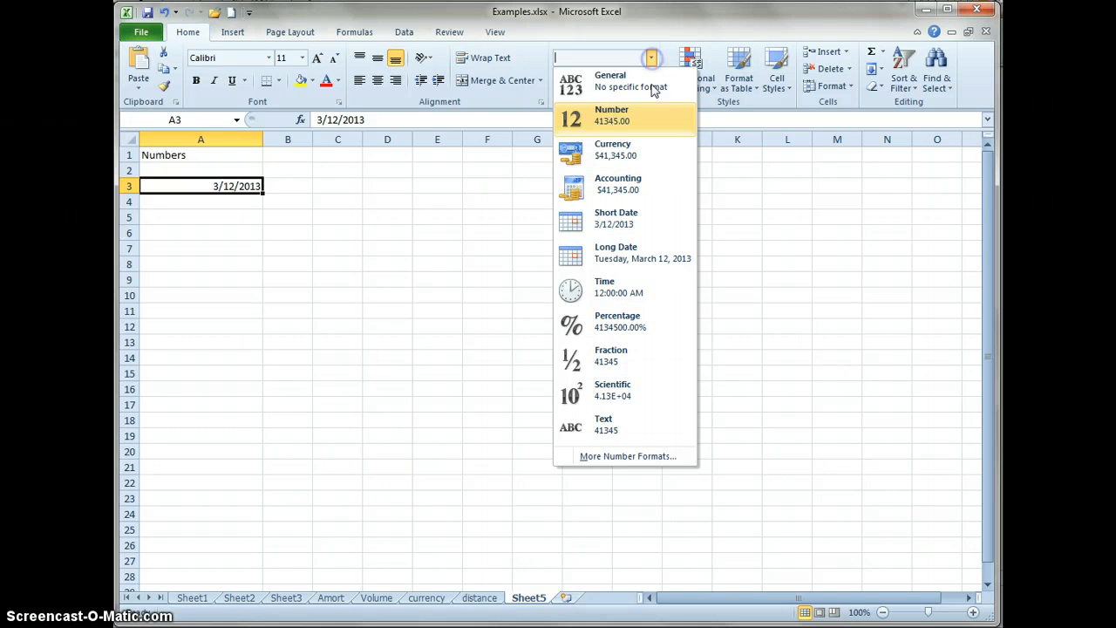
{"action": "left_click", "coordinate": [628, 259]}
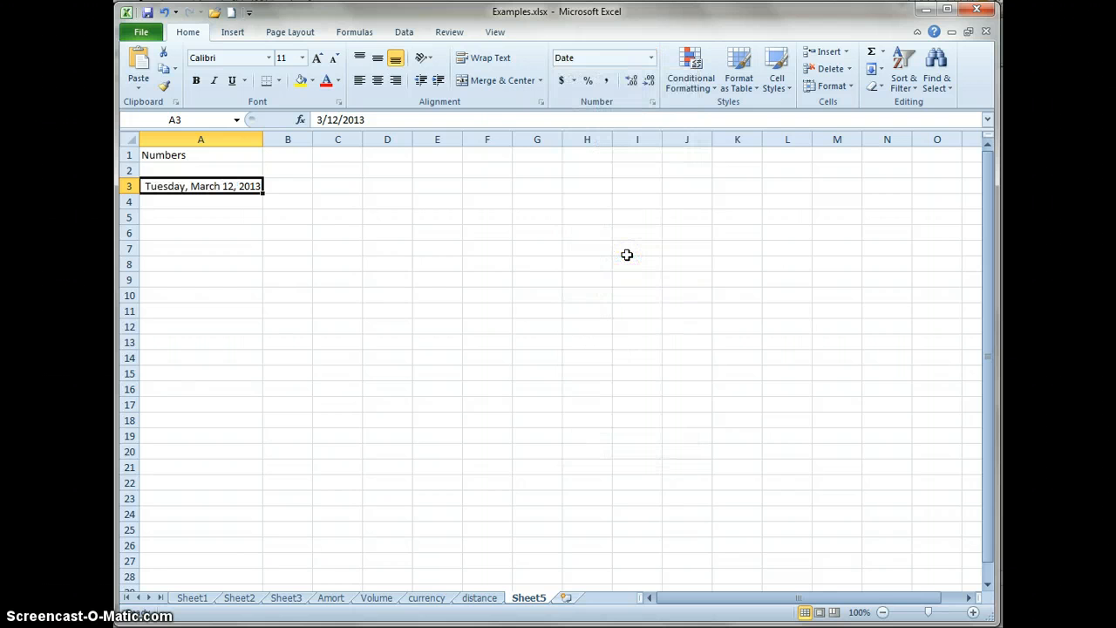
{"action": "left_click", "coordinate": [473, 251]}
Step: Enter the time 1:00 pm in cell A4, below the date
{"action": "left_click", "coordinate": [232, 206]}
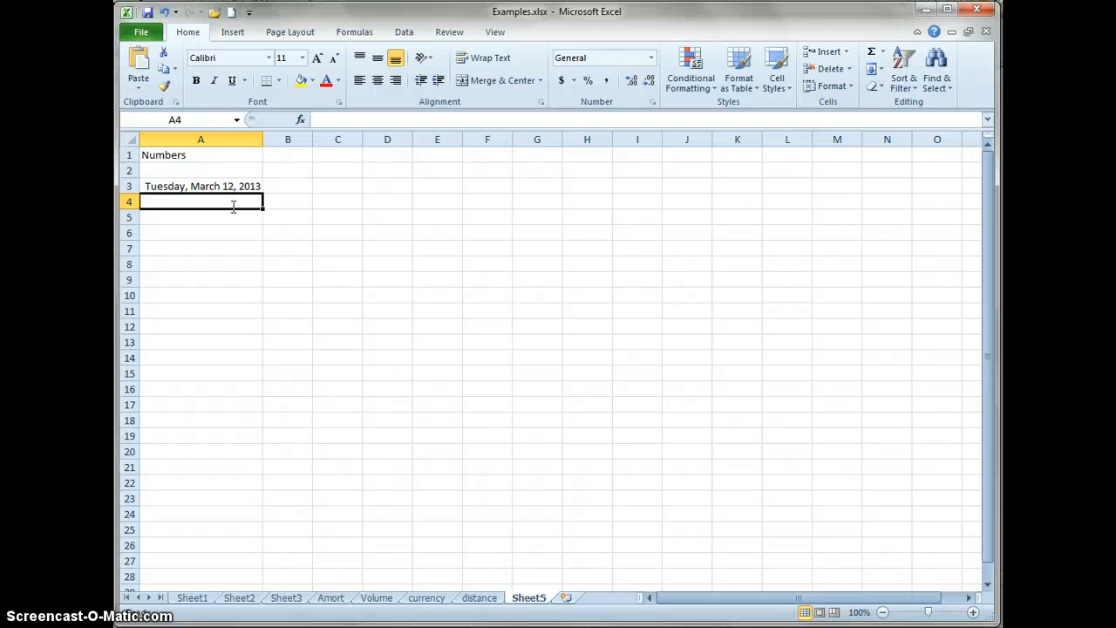
{"action": "type", "text": "1:00"}
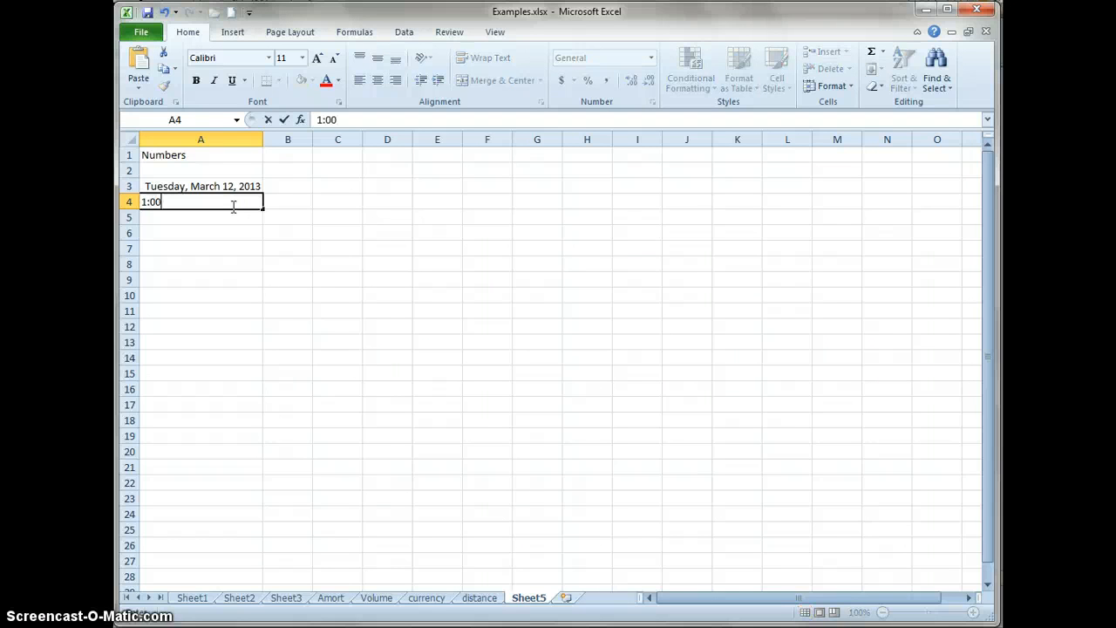
{"action": "type", "text": " pm"}
{"action": "key", "text": "Return"}
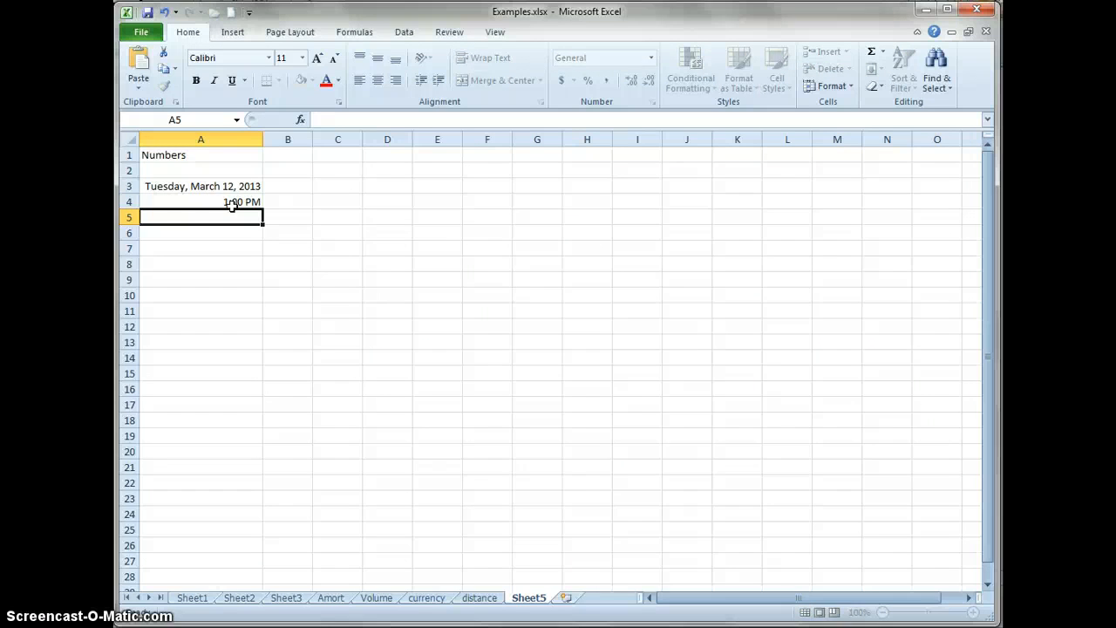
Step: Apply the Time format to the value in cell A4
{"action": "left_click", "coordinate": [232, 206]}
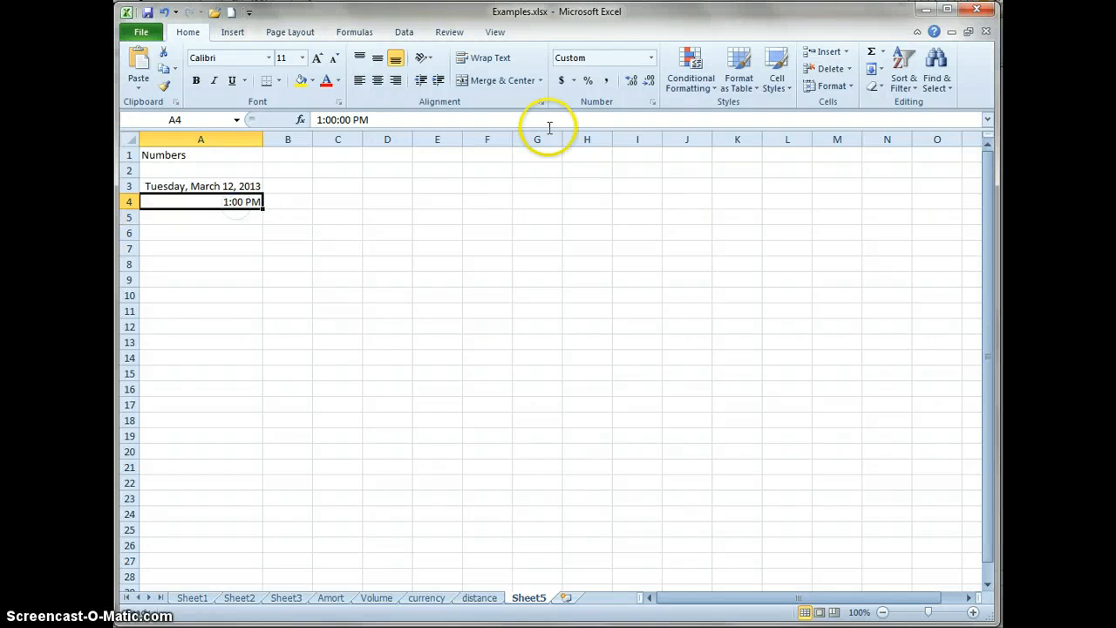
{"action": "left_click", "coordinate": [652, 58]}
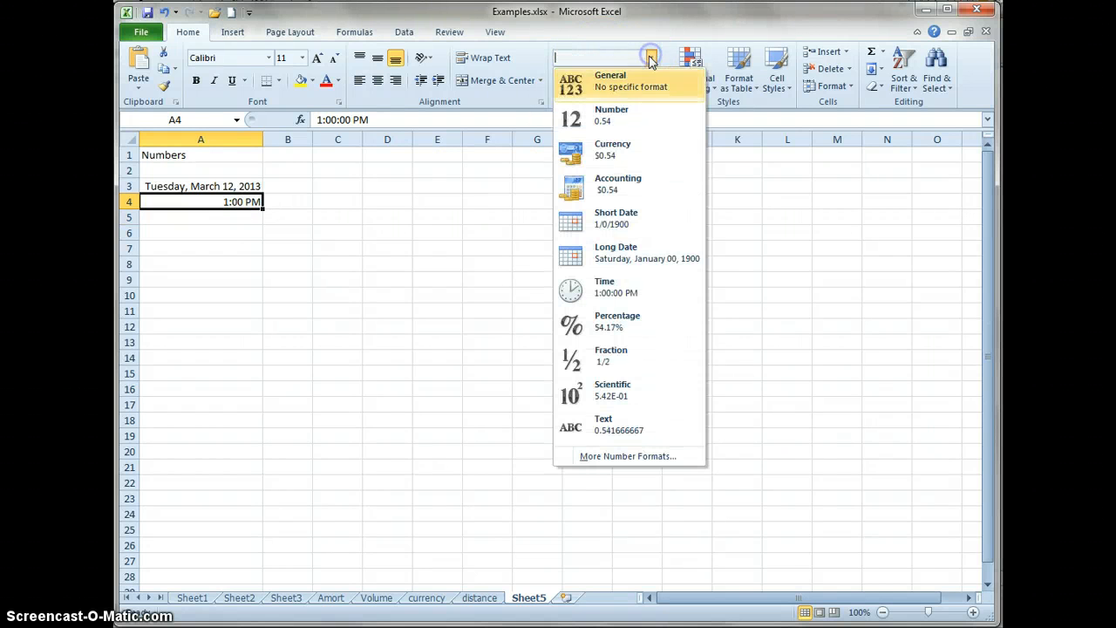
{"action": "left_click", "coordinate": [635, 291]}
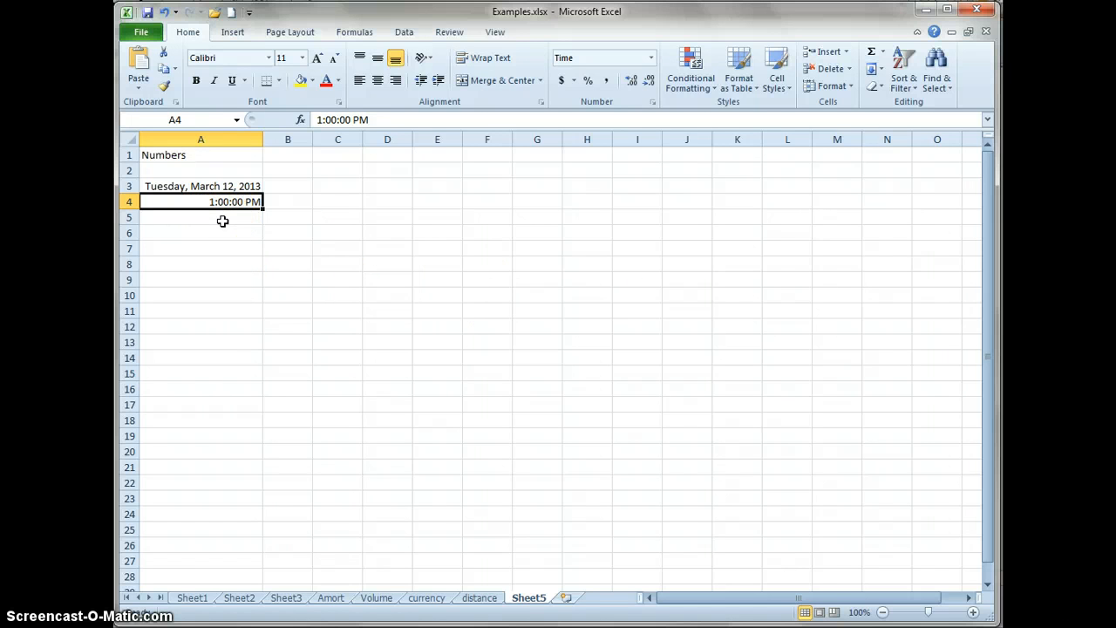
Step: Enter the decimal value .05 in cell A5, below the time
{"action": "left_click", "coordinate": [222, 220]}
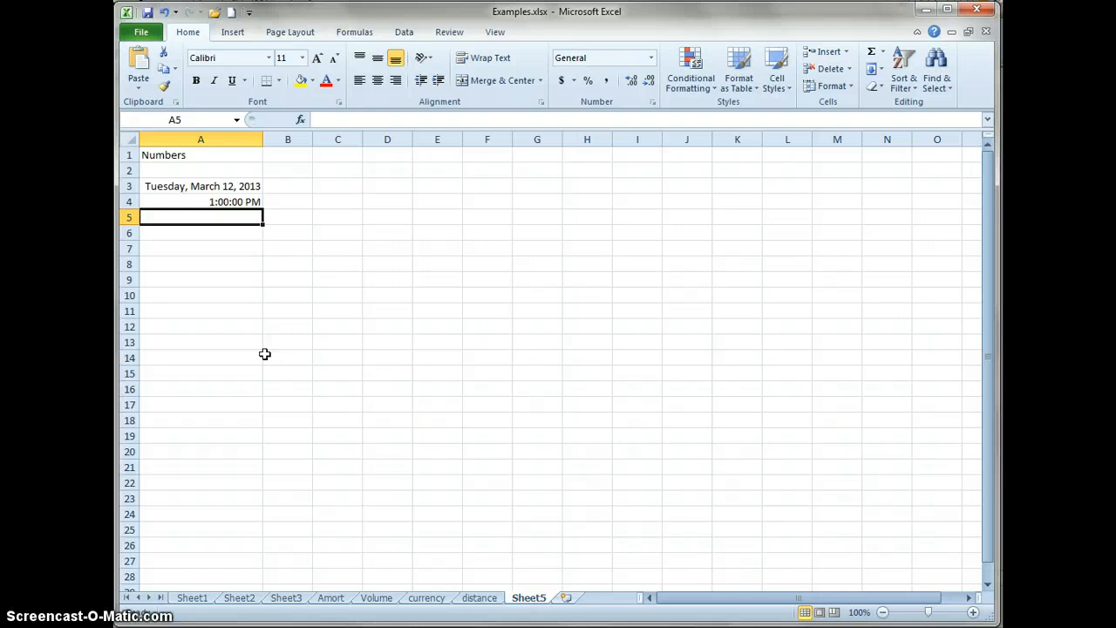
{"action": "type", "text": ".05"}
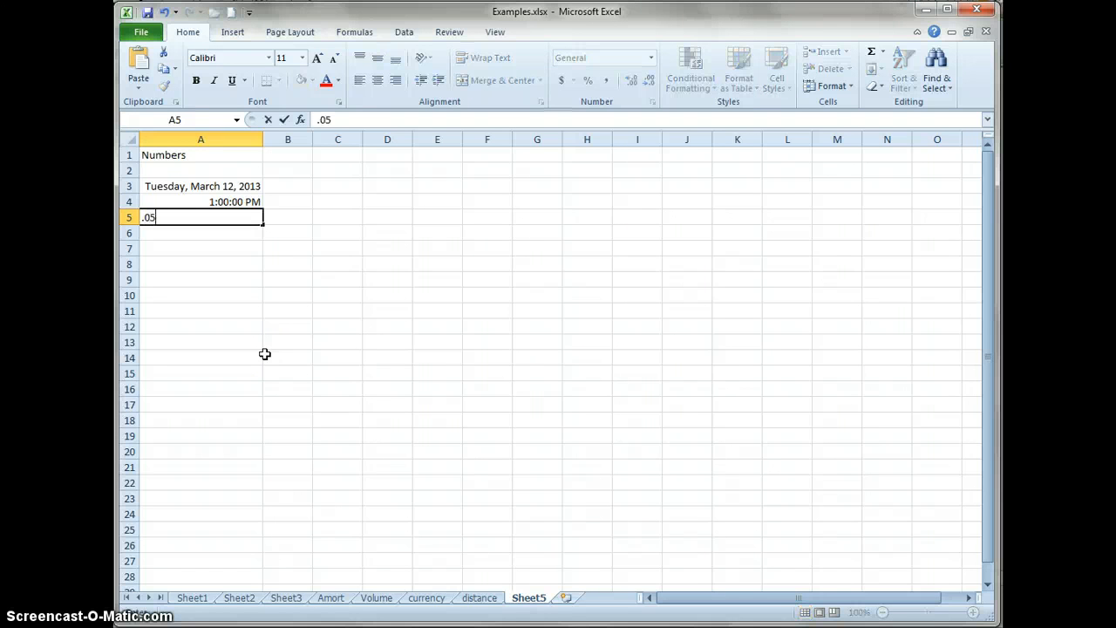
{"action": "key", "text": "Return"}
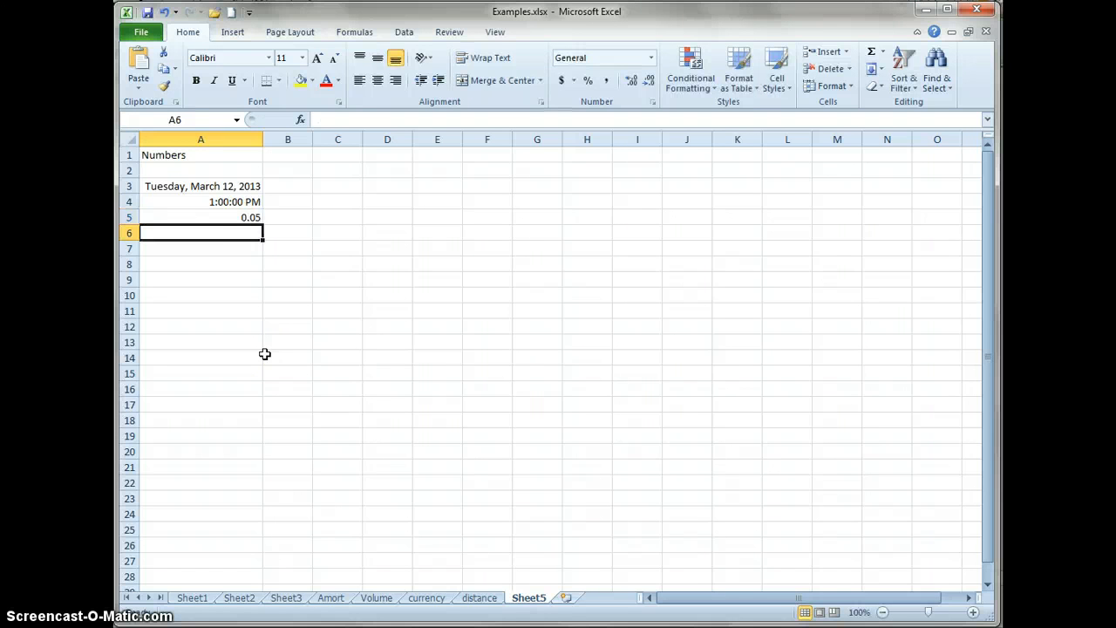
Step: Apply the Percentage format to the decimal value in cell A5
{"action": "left_click", "coordinate": [242, 217]}
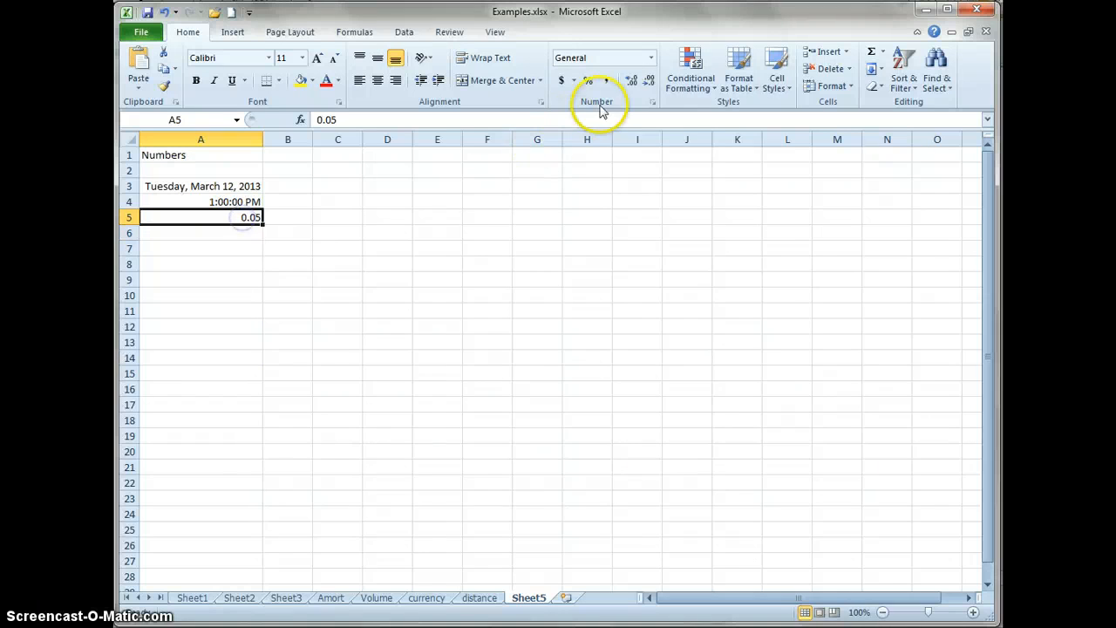
{"action": "left_click", "coordinate": [652, 58]}
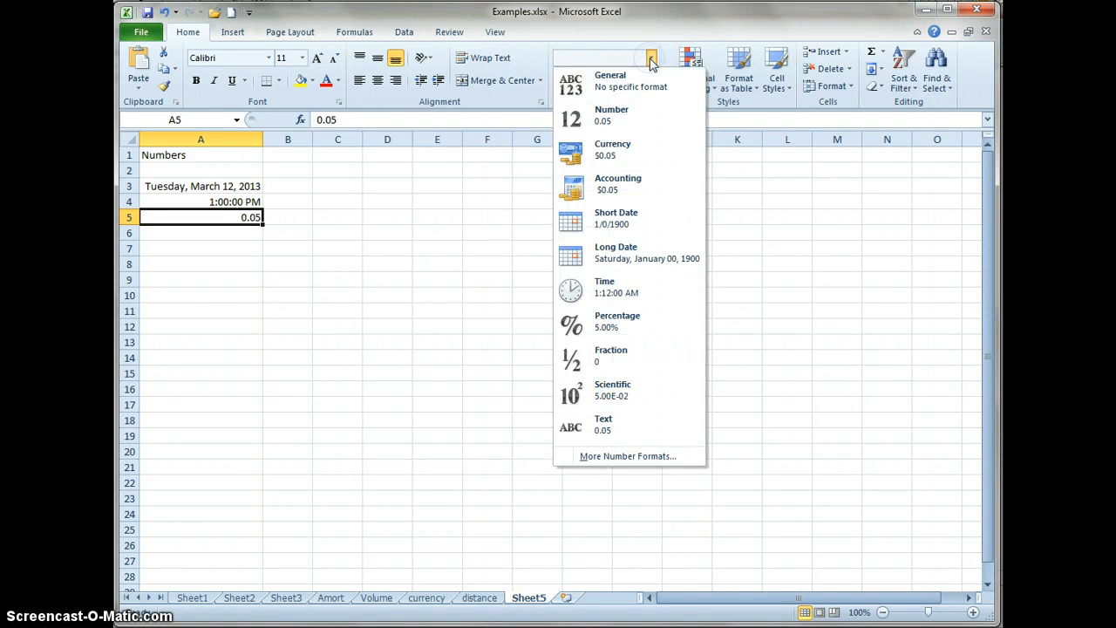
{"action": "left_click", "coordinate": [634, 327]}
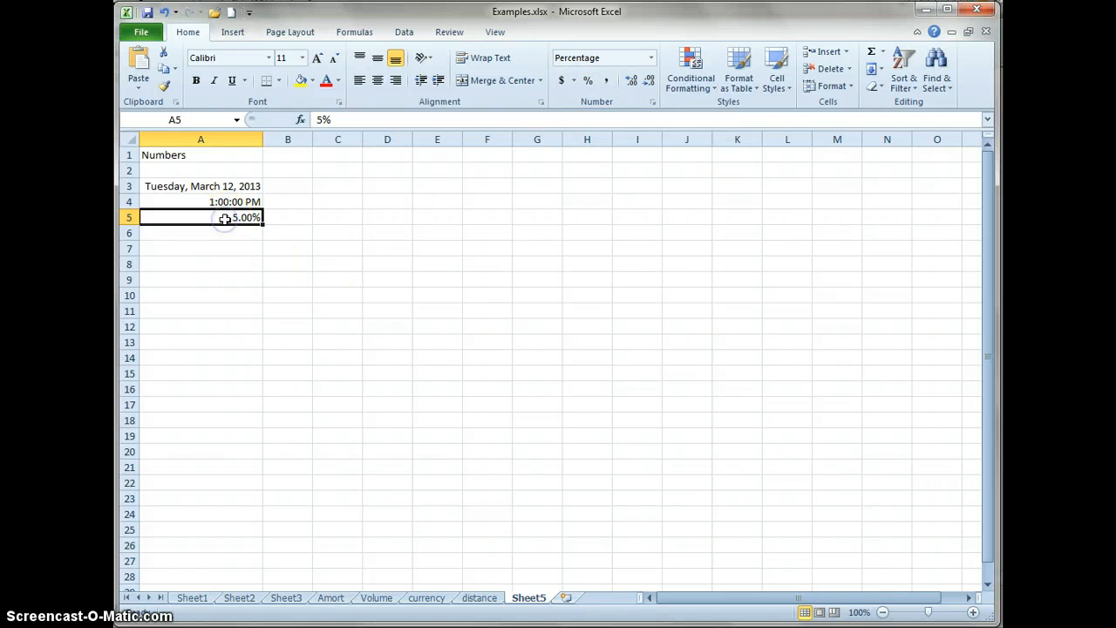
Step: Replace the percentage-formatted value in cell A5 with 5
{"action": "key", "text": "BackSpace"}
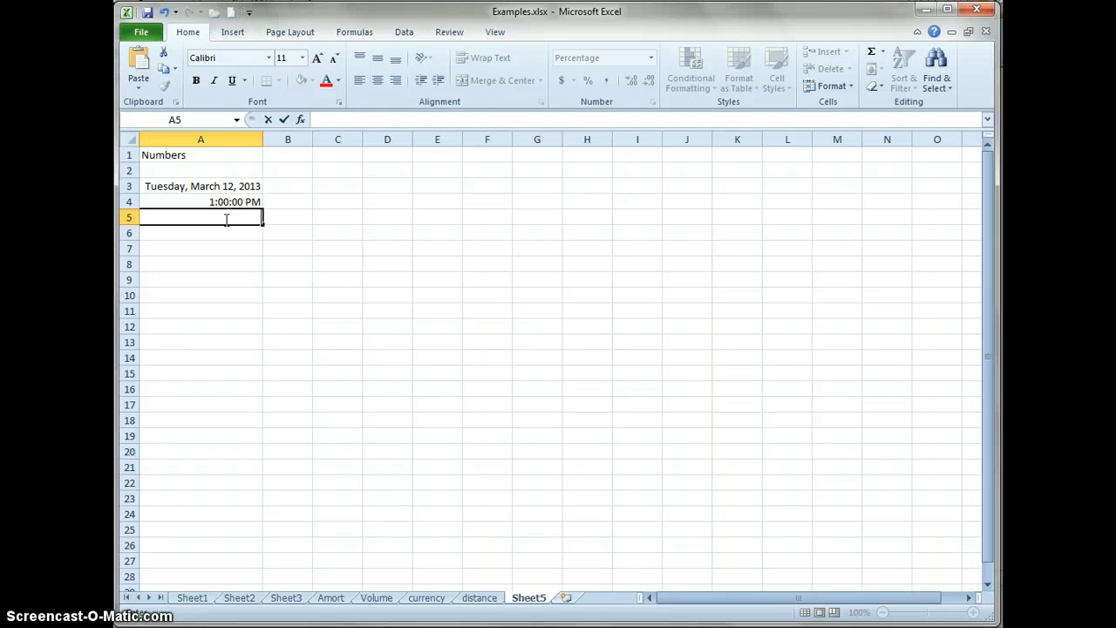
{"action": "type", "text": "5"}
{"action": "key", "text": "Return"}
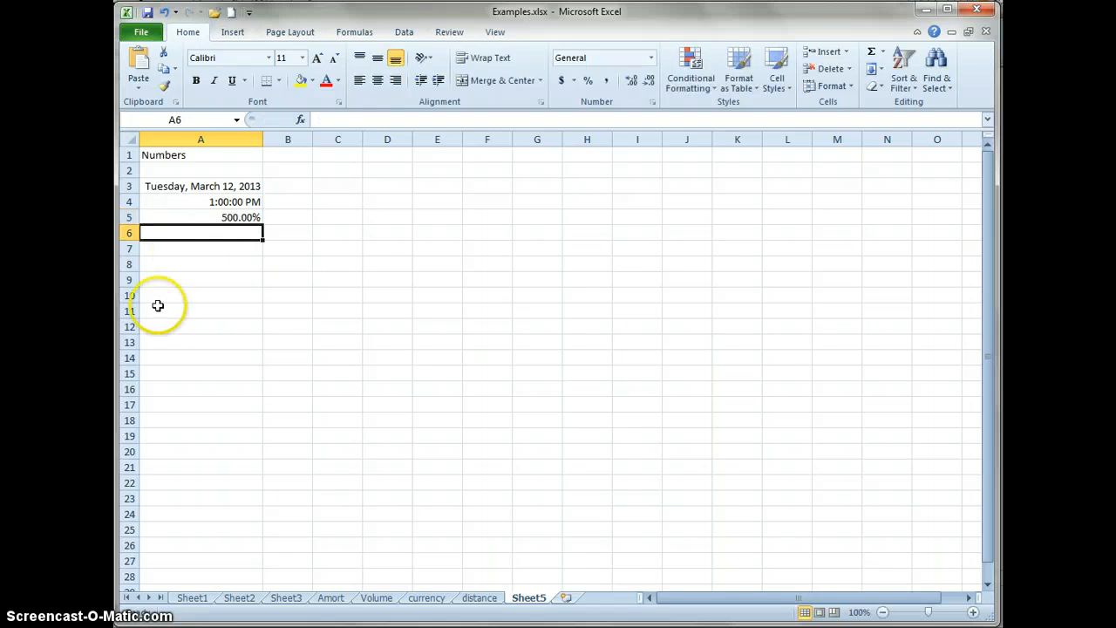
Step: Re-enter the value in cell A5 as 5 percent
{"action": "left_click", "coordinate": [228, 218]}
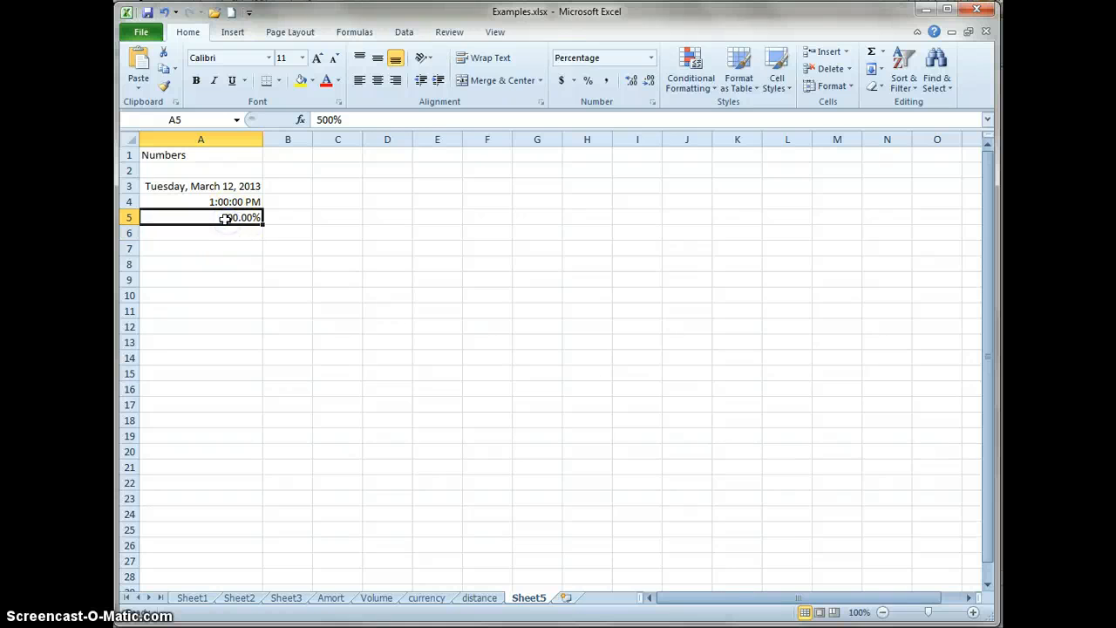
{"action": "type", "text": "5"}
{"action": "key", "text": "Return"}
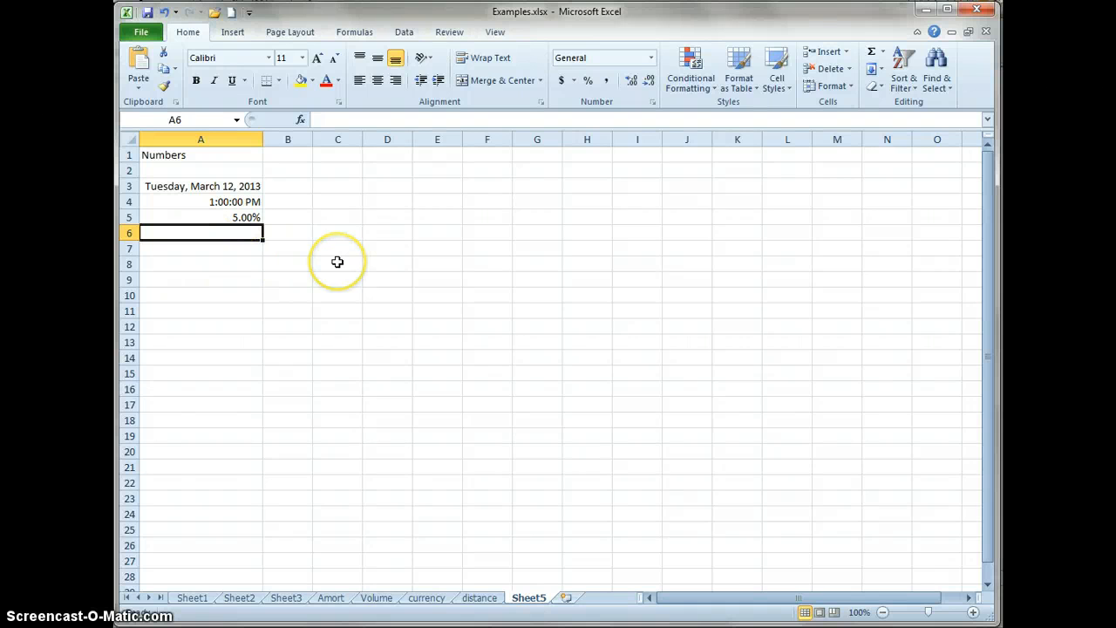
Step: Enter .00005 in cell A6 below the percentage and apply the Scientific format to it
{"action": "type", "text": ".00005"}
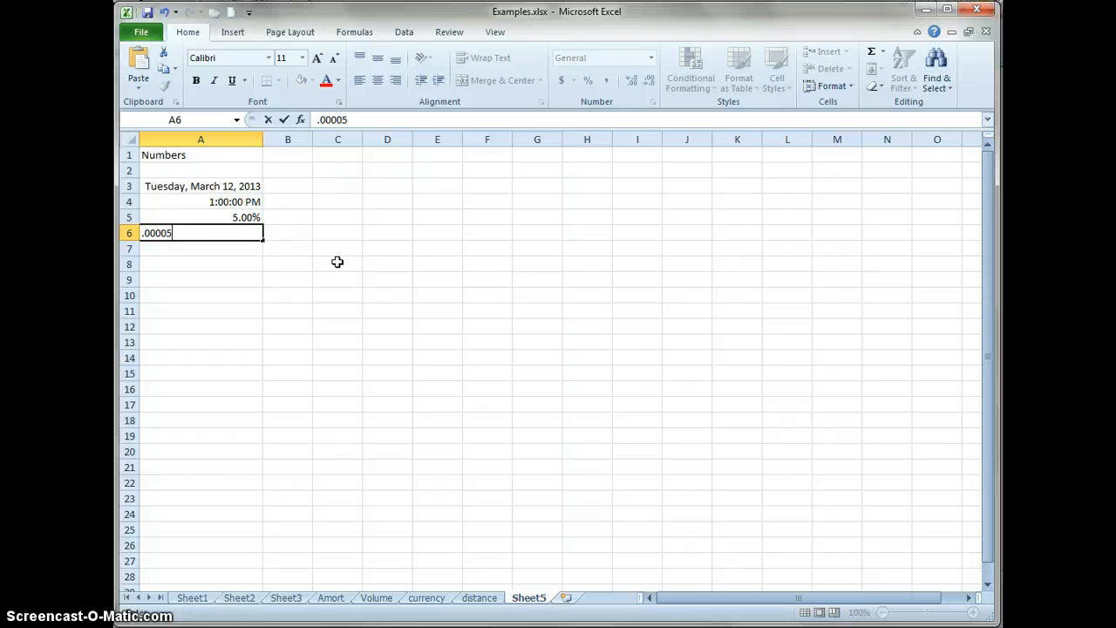
{"action": "key", "text": "Return"}
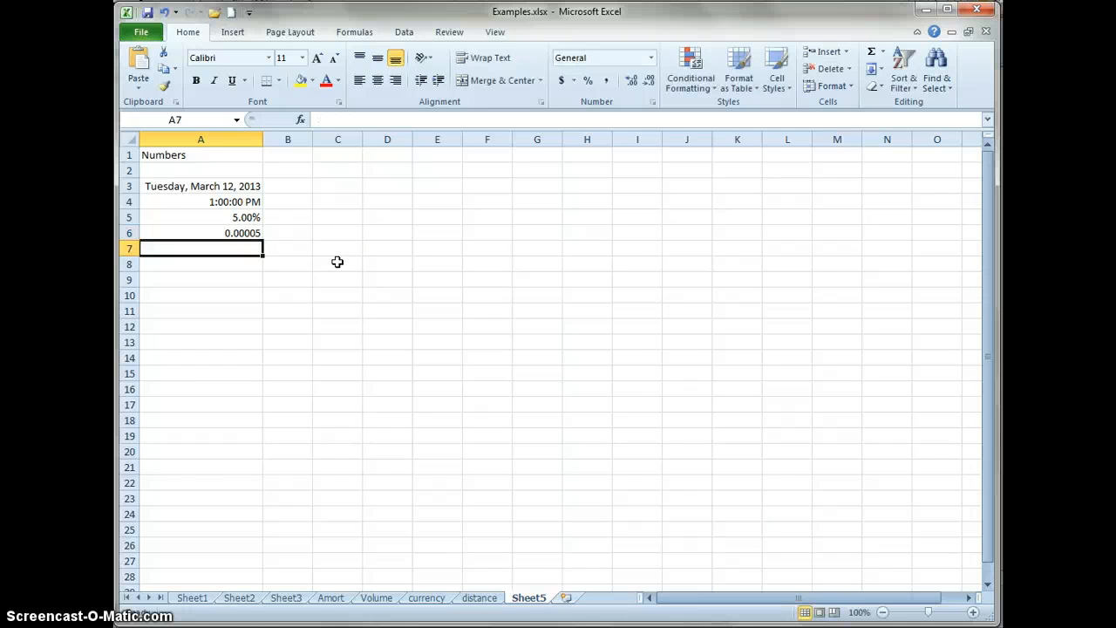
{"action": "left_click", "coordinate": [242, 233]}
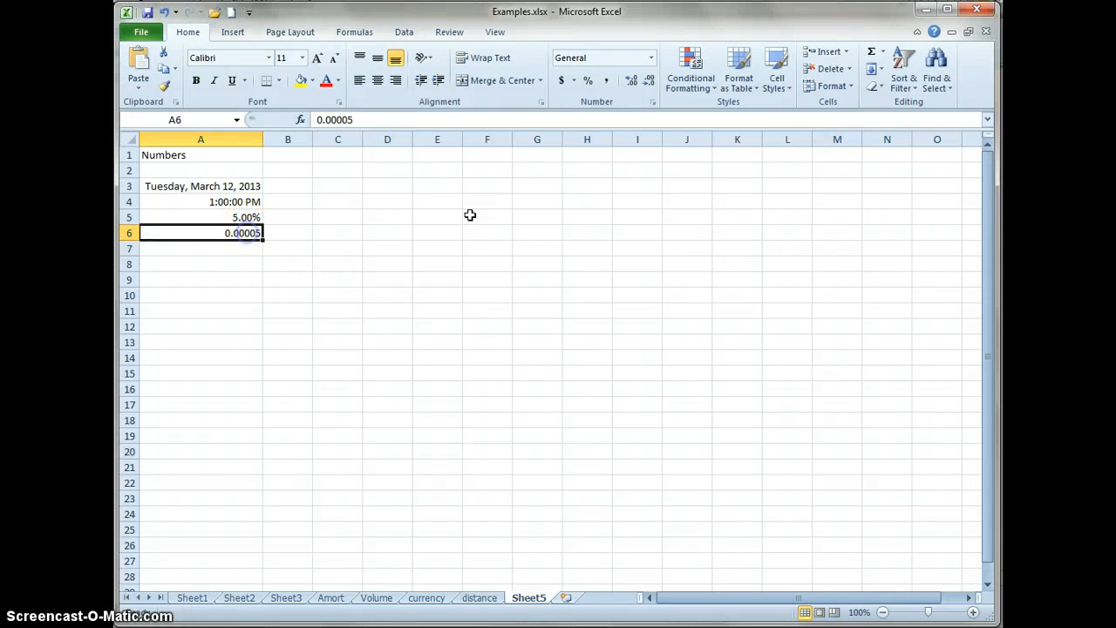
{"action": "left_click", "coordinate": [650, 58]}
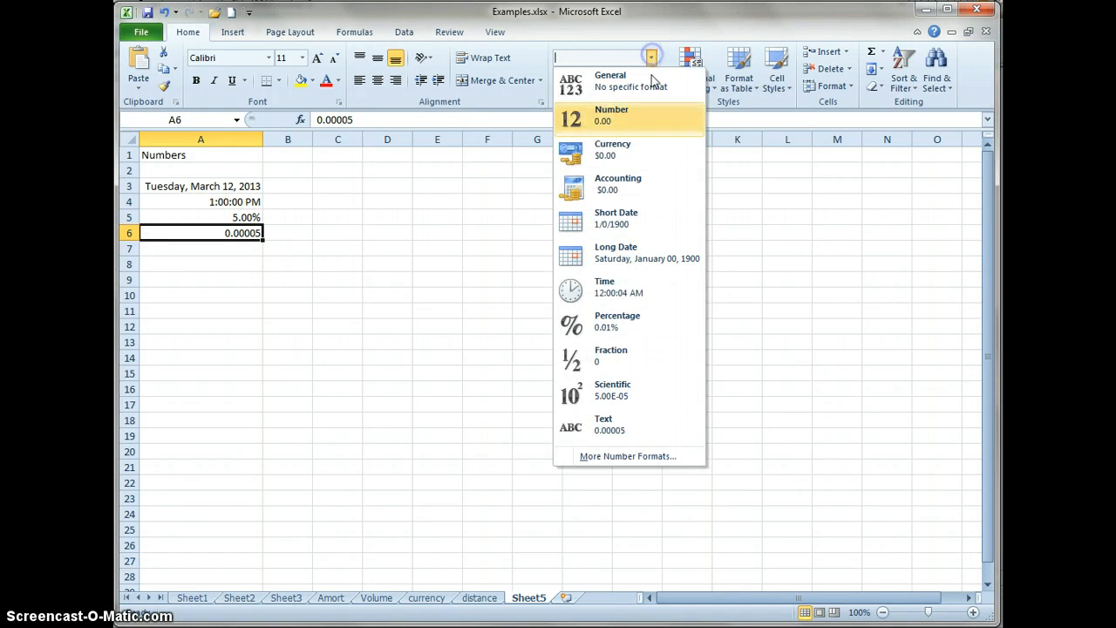
{"action": "left_click", "coordinate": [639, 387]}
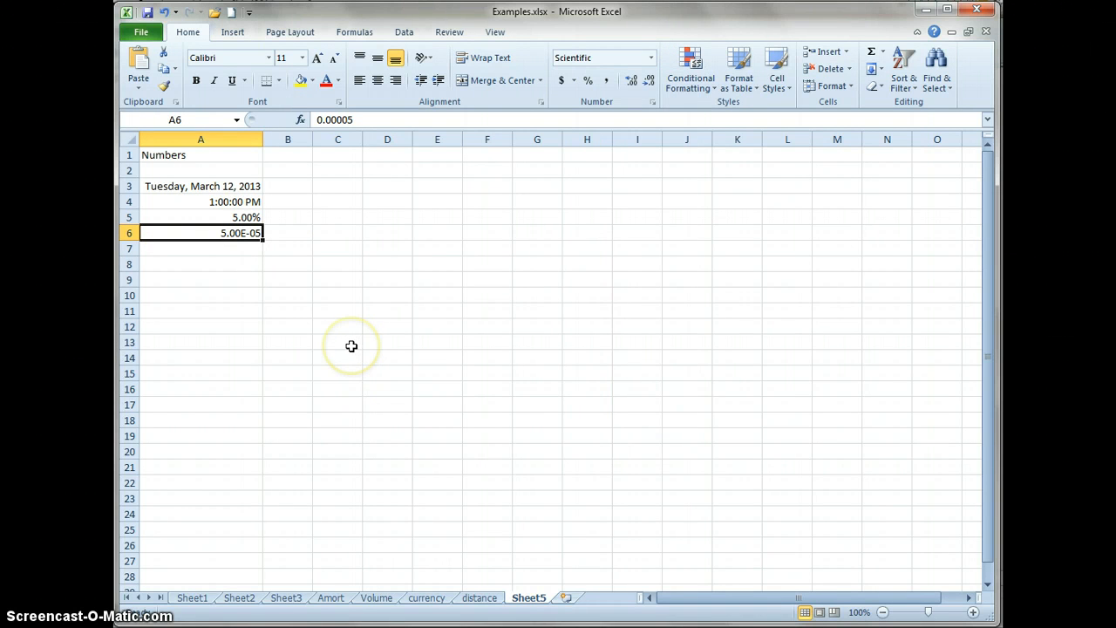
Step: Enter a ten-digit phone number without separators in cell A7, below the scientific value
{"action": "left_click", "coordinate": [221, 249]}
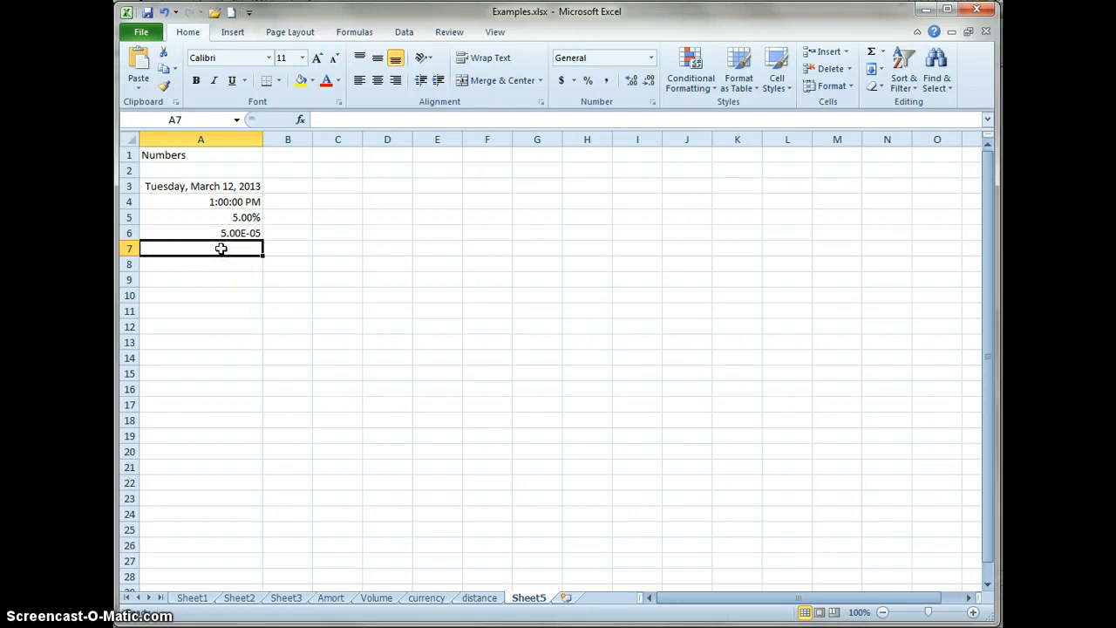
{"action": "type", "text": "30"}
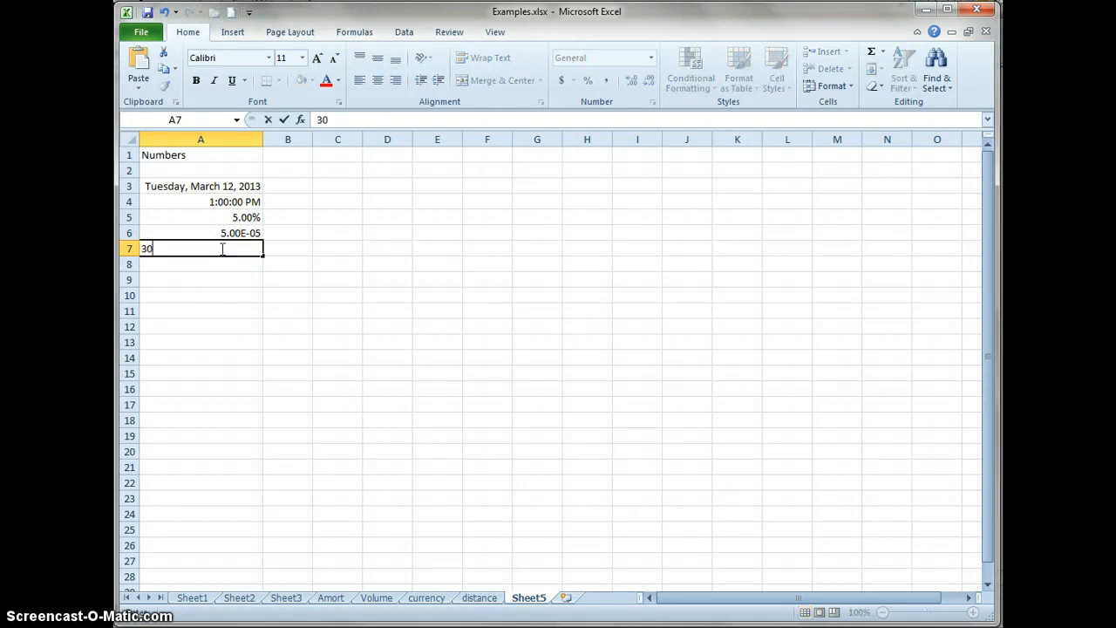
{"action": "type", "text": "45551212"}
{"action": "key", "text": "Return"}
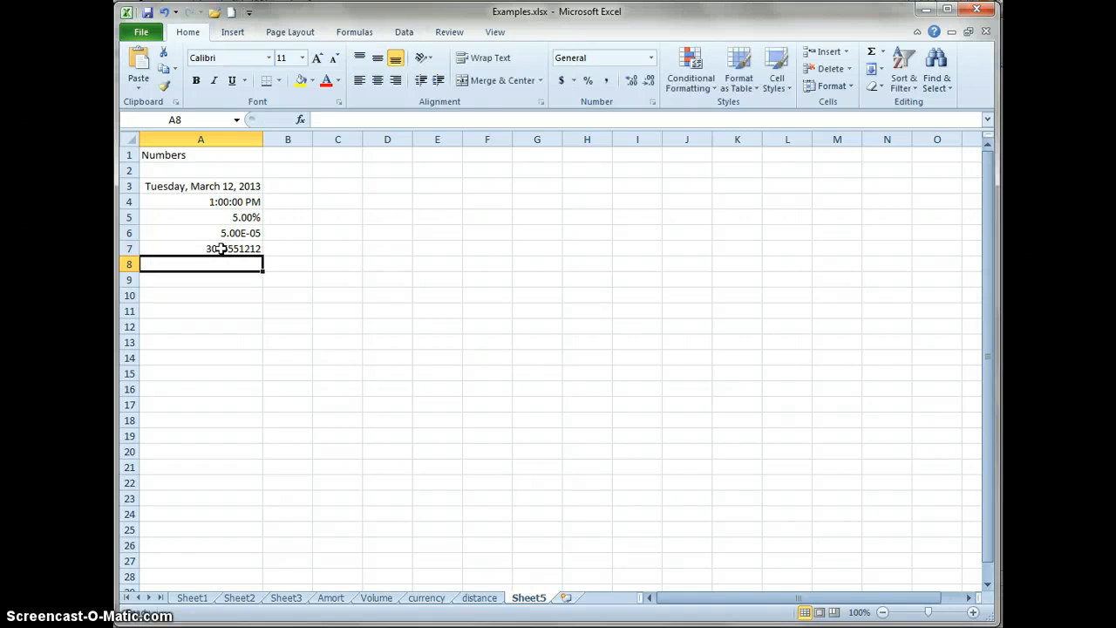
Step: Format the number in cell A7 with the Phone Number type from the Special number format category
{"action": "left_click", "coordinate": [220, 249]}
{"action": "left_click", "coordinate": [650, 57]}
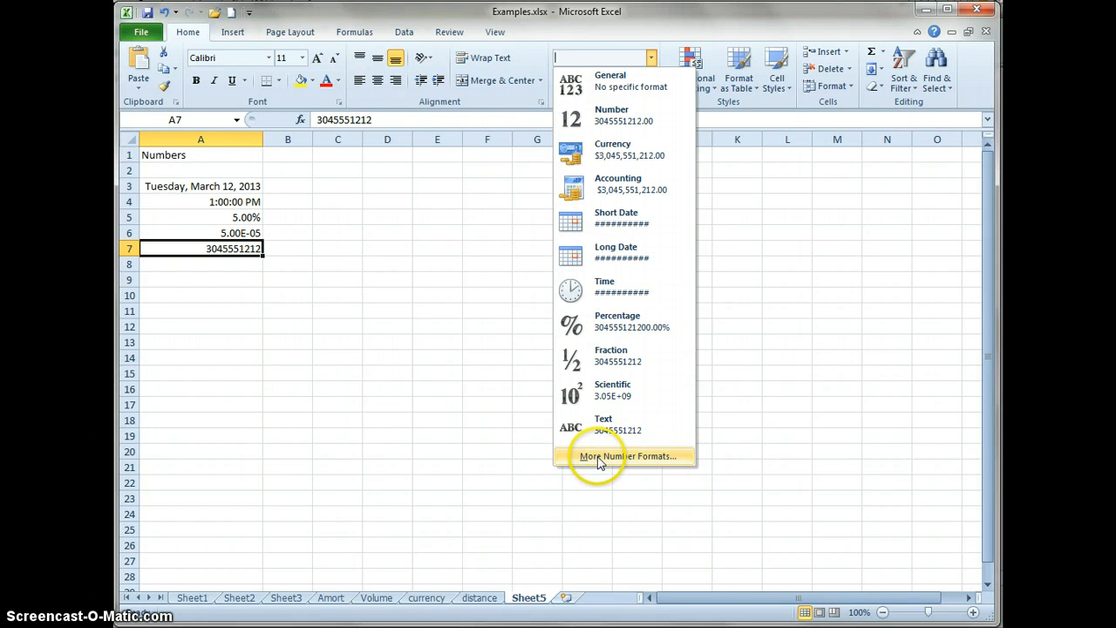
{"action": "left_click", "coordinate": [599, 459]}
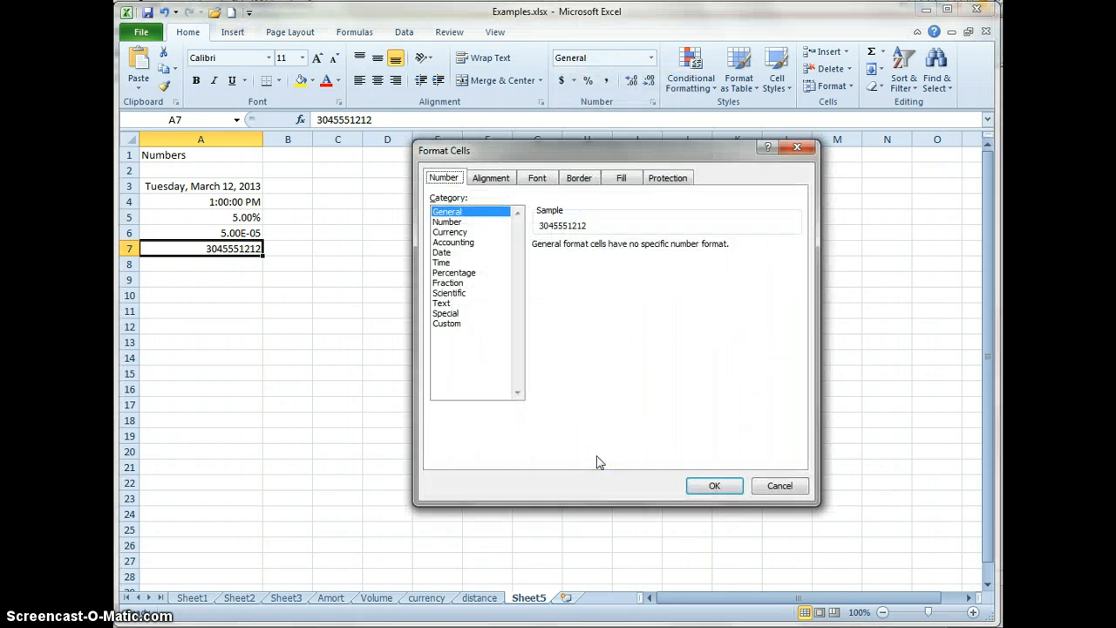
{"action": "left_click", "coordinate": [446, 314]}
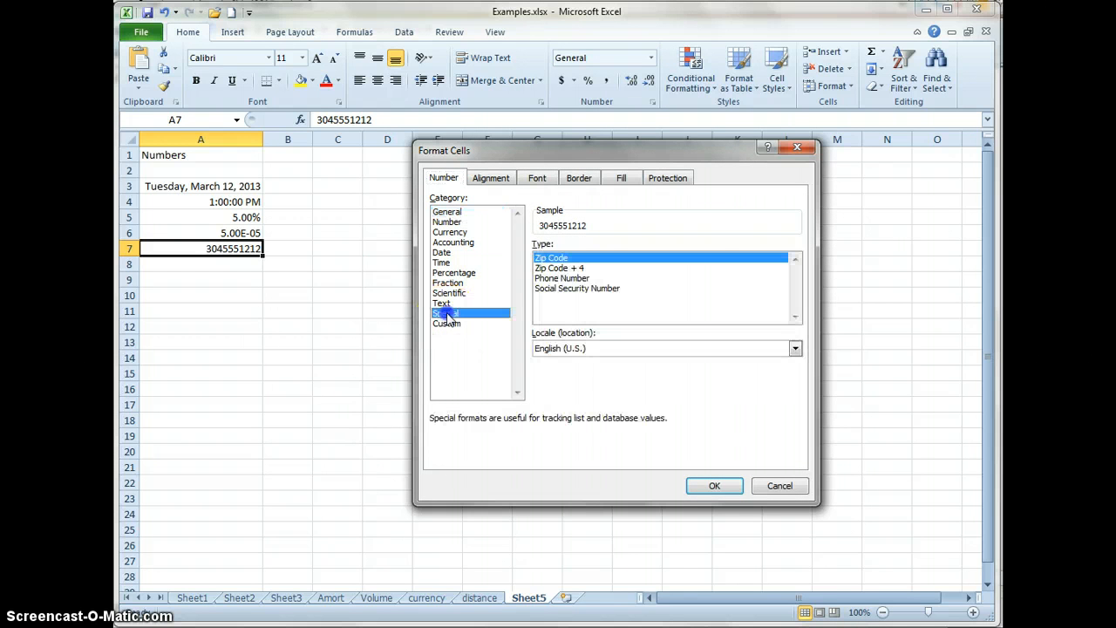
{"action": "left_click", "coordinate": [579, 277]}
{"action": "left_click", "coordinate": [705, 479]}
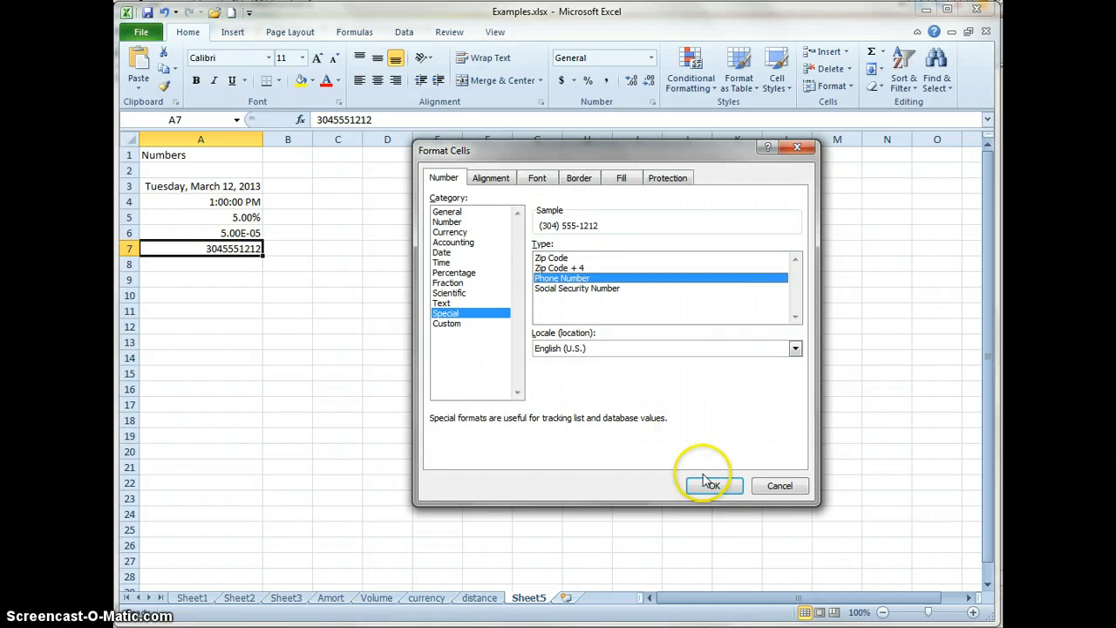